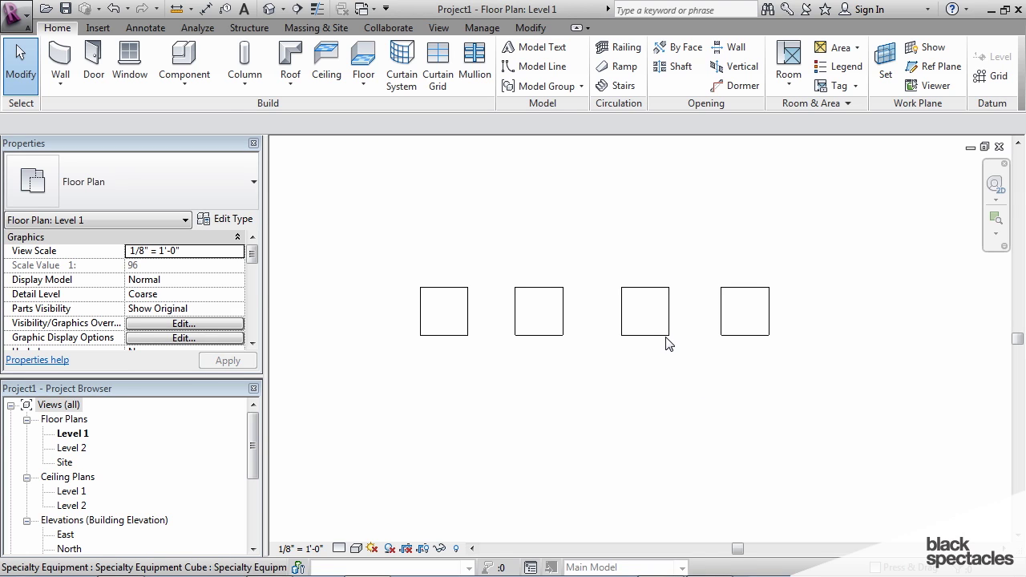
- Switch from the project to the Specialty Equipment Cube family and examine its plan and front elevation
left_click(664, 336)
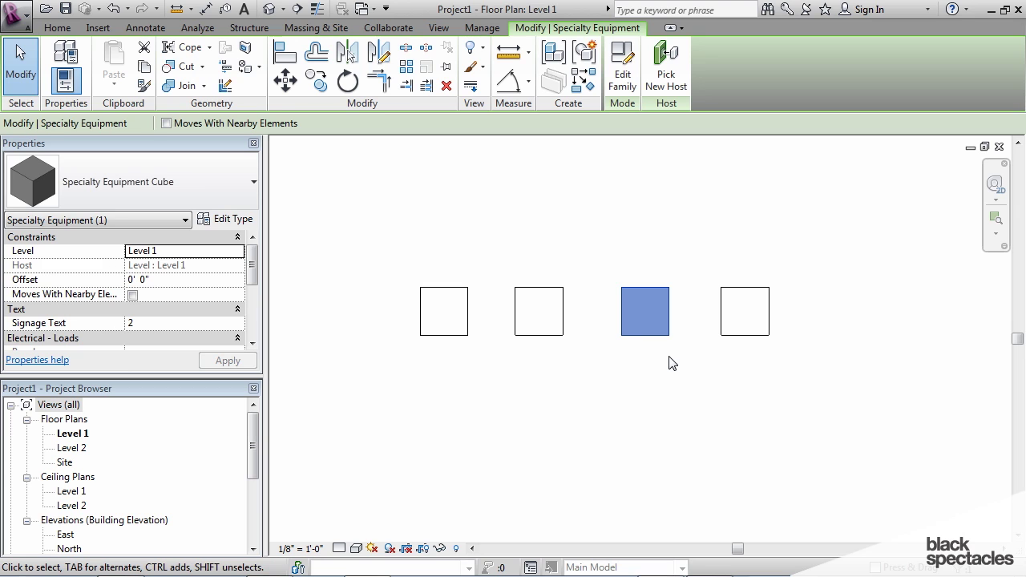
key("ctrl+Tab")
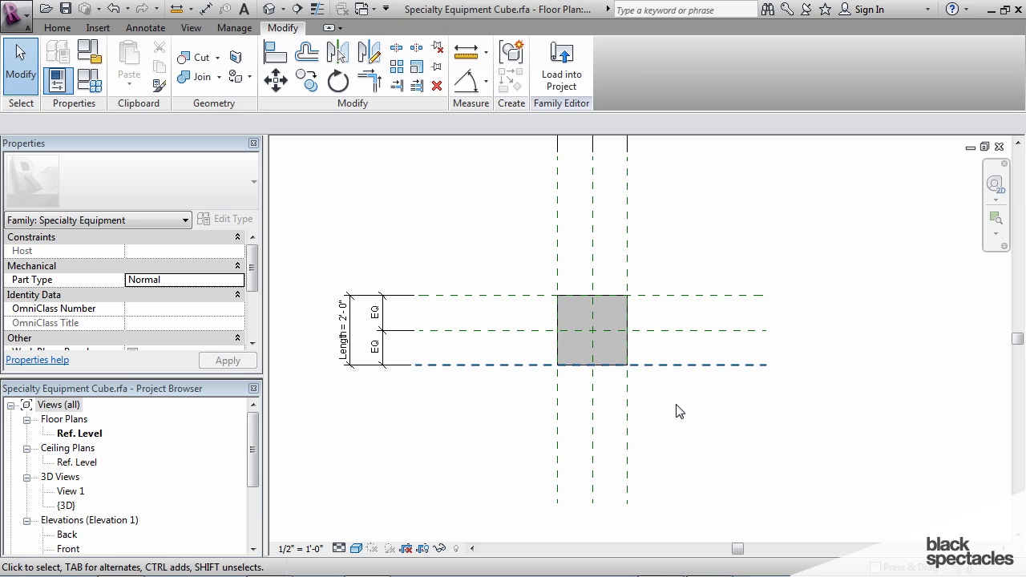
middle_click_drag(680, 411, 710, 419)
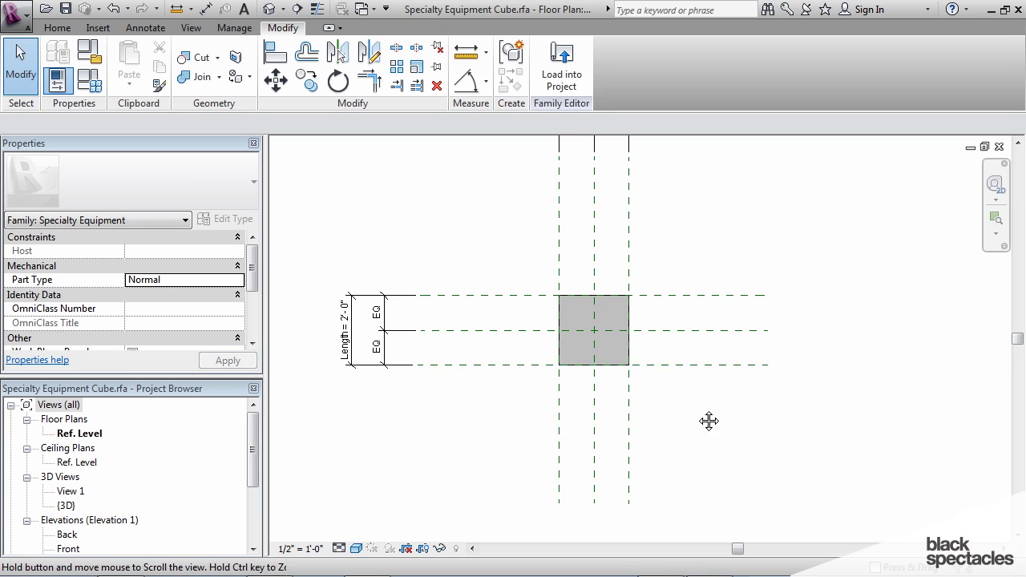
double_click(68, 549)
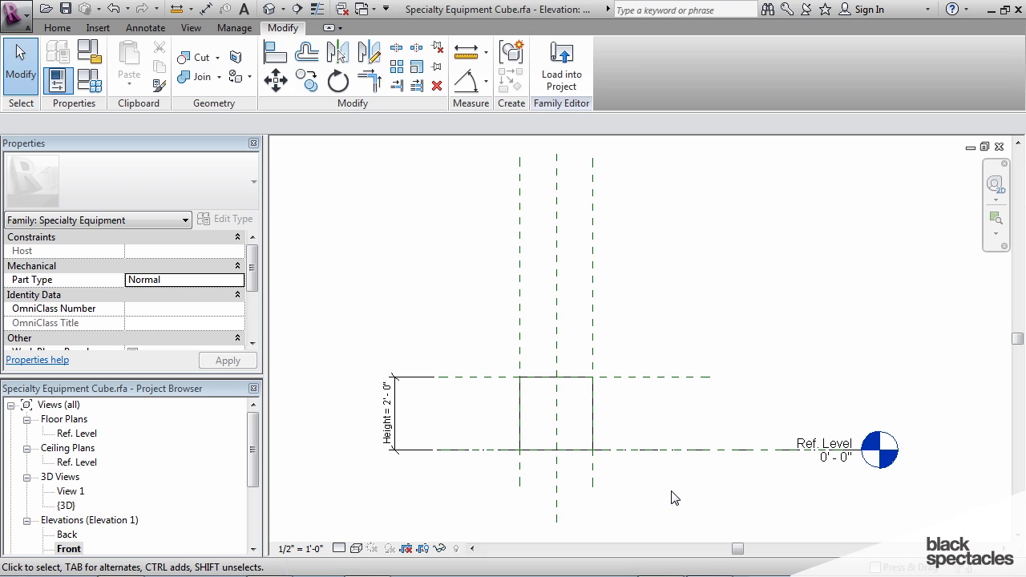
left_click(505, 376)
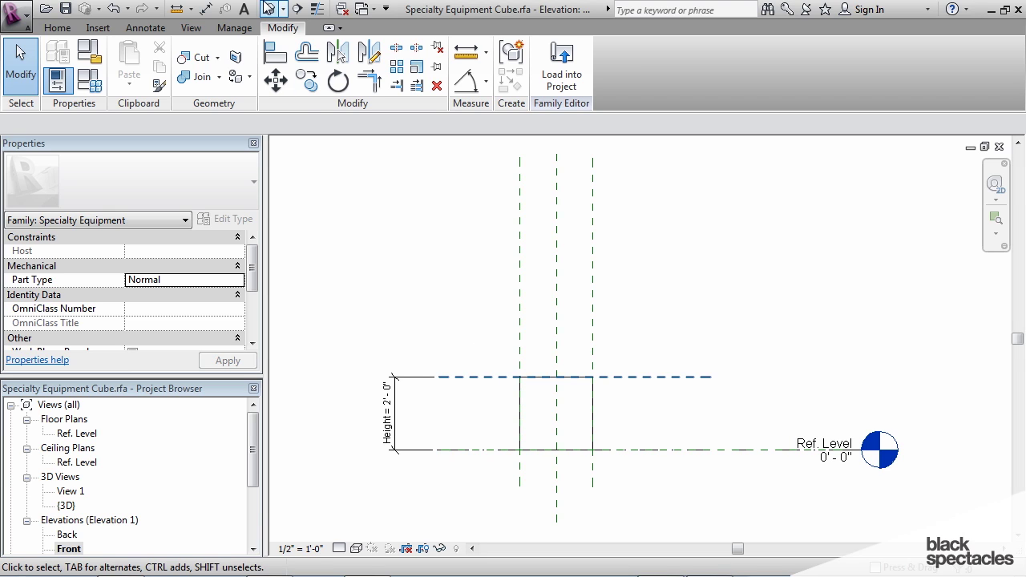
- Open the family's default 3D view and place model text reading "1" beside the cube
left_click(268, 9)
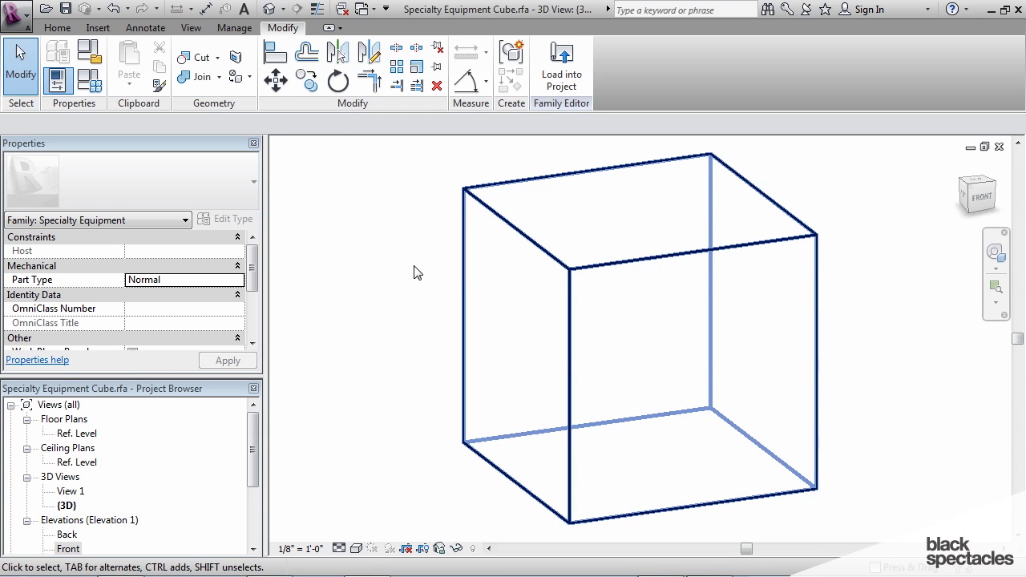
middle_click_drag(412, 273, 437, 293, "shift")
scroll(697, 353, "down", 2)
middle_click_drag(810, 408, 793, 431, "shift")
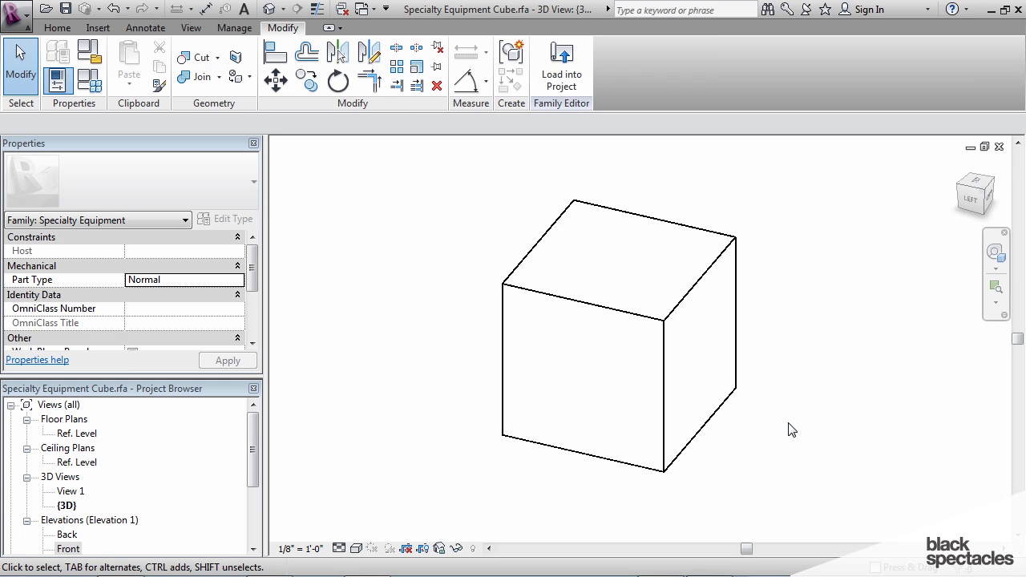
left_click_drag(781, 427, 336, 228)
left_click(66, 30)
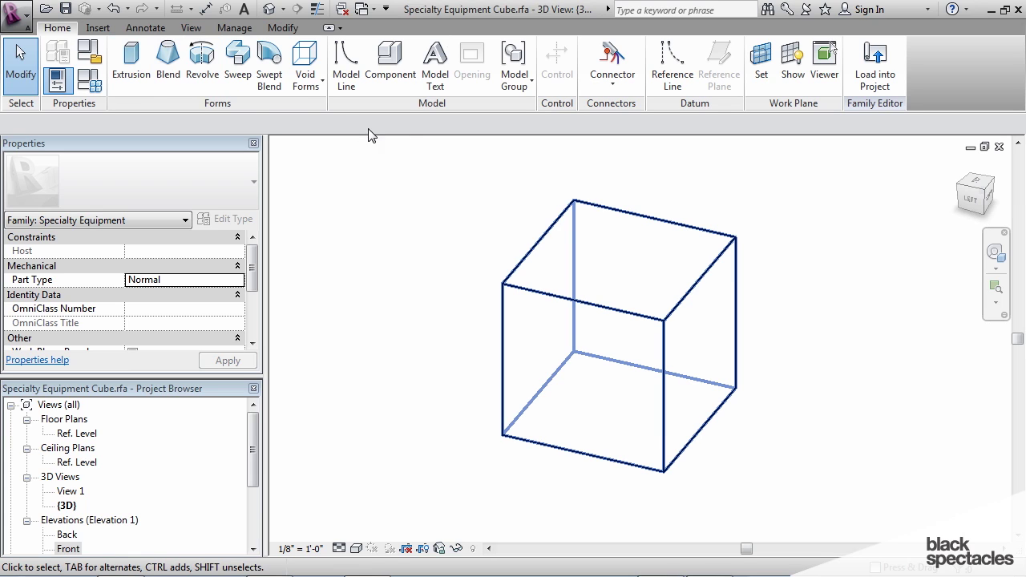
left_click(436, 64)
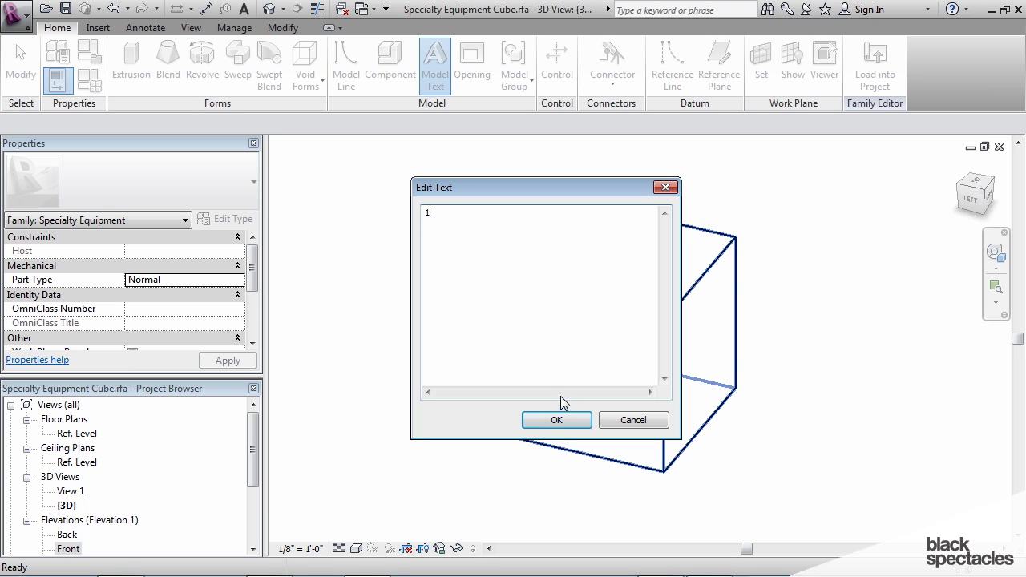
left_click(559, 420)
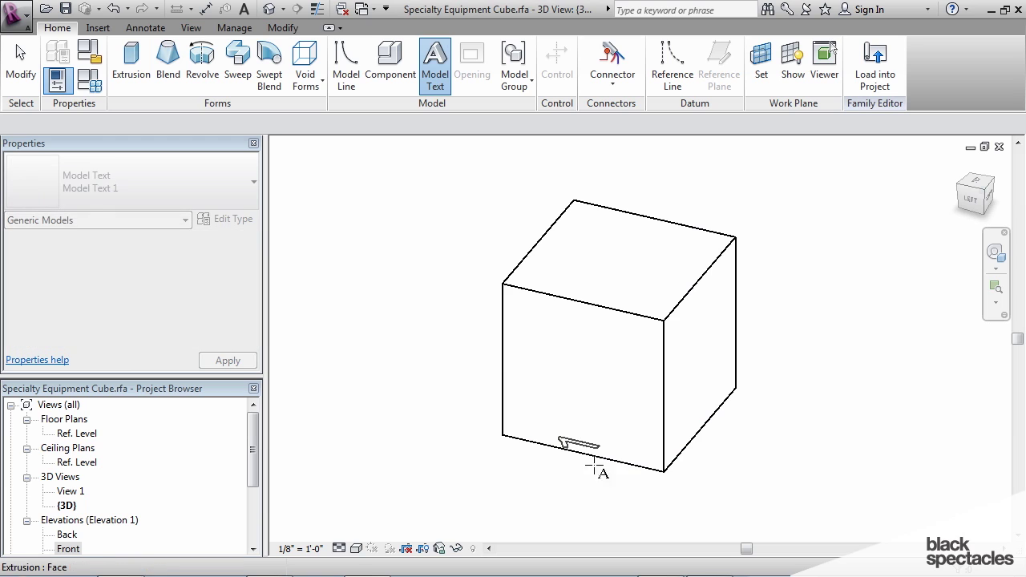
left_click(814, 436)
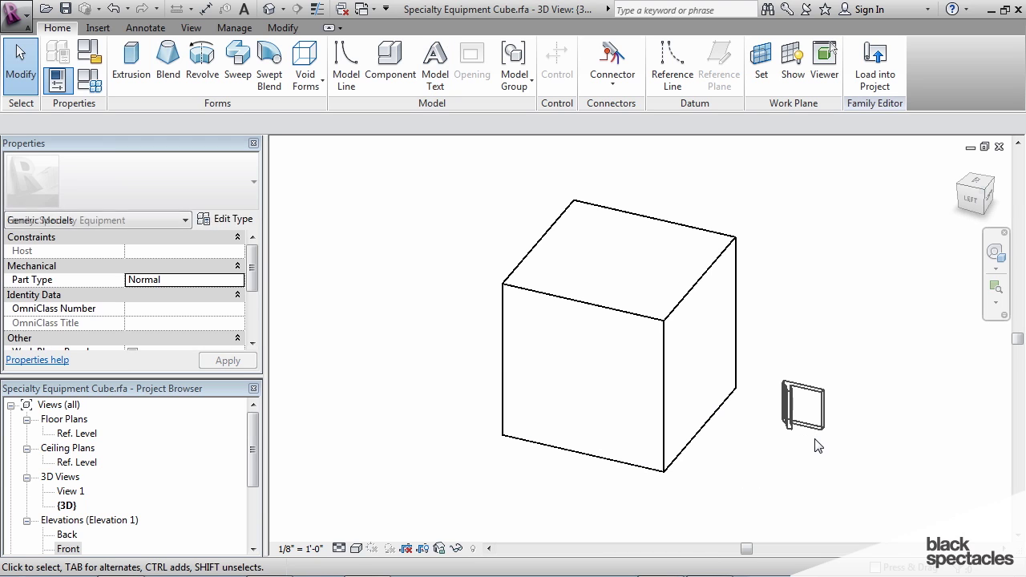
scroll(368, 412, "down", 1)
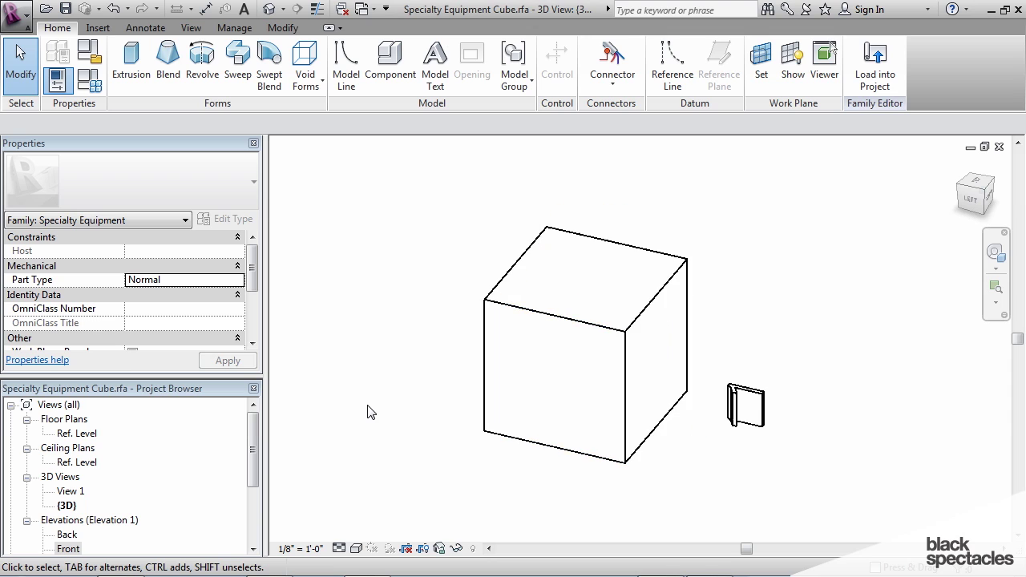
middle_click_drag(400, 396, 481, 466, "shift")
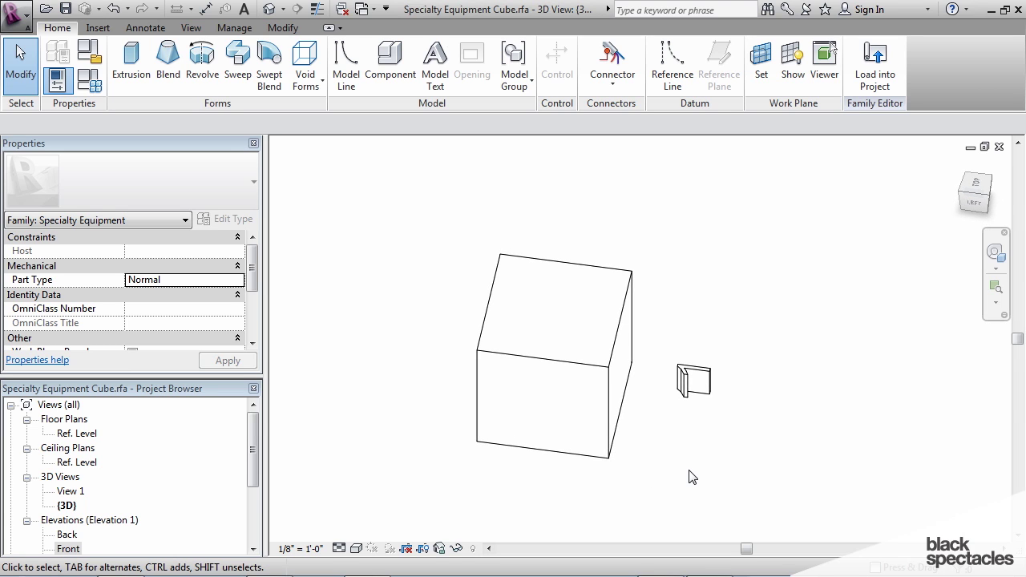
left_click(688, 395)
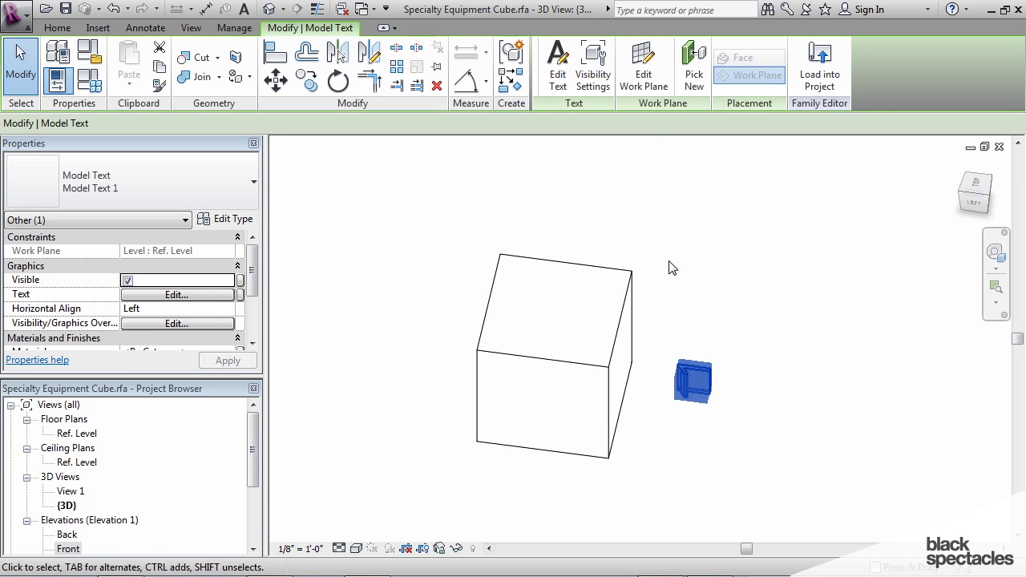
left_click(642, 78)
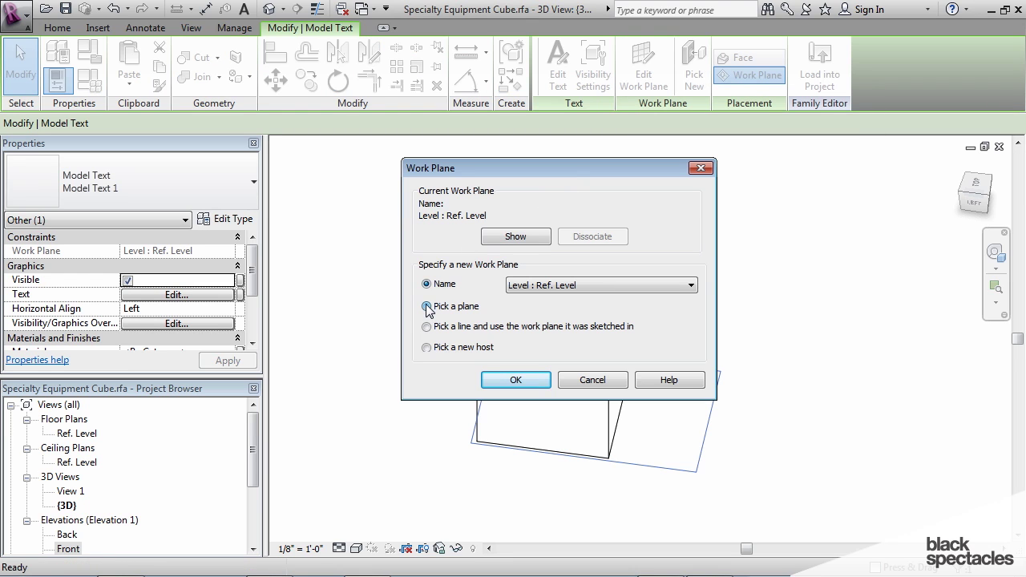
left_click(515, 380)
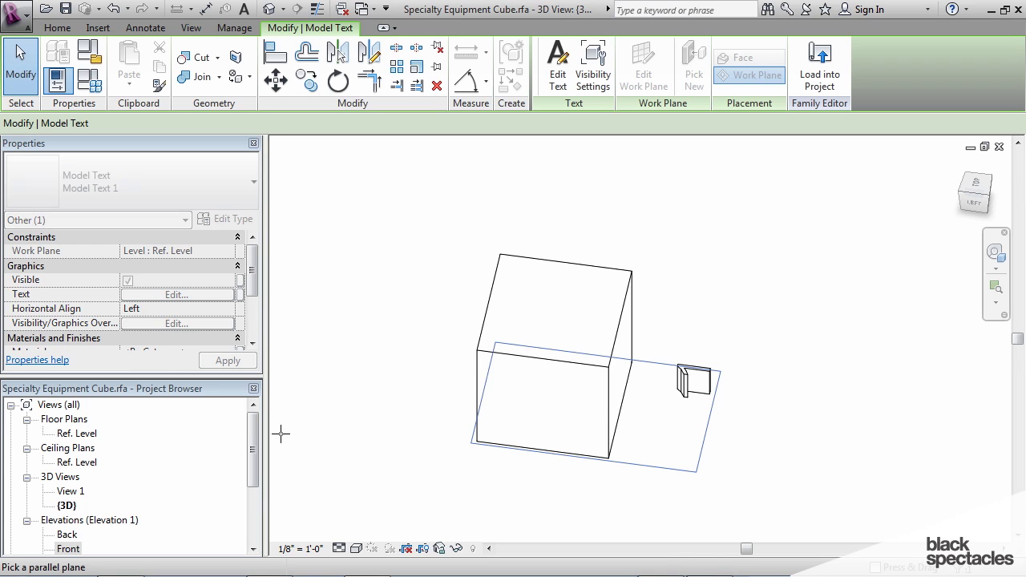
- In the Ref. Level floor plan, name the reference plane along the cube's front edge "Front"
double_click(83, 434)
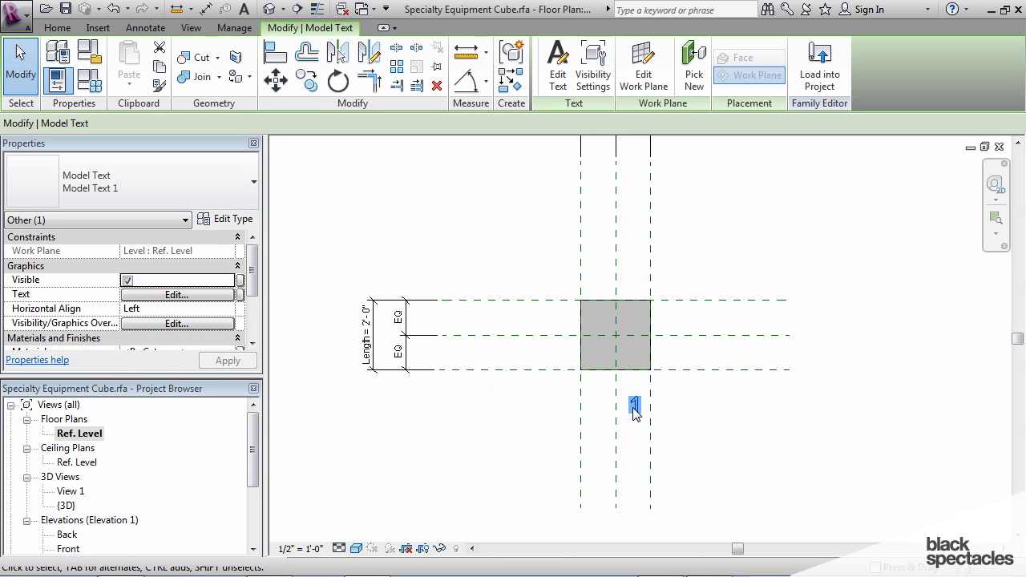
scroll(557, 390, "up", 2)
left_click(555, 389)
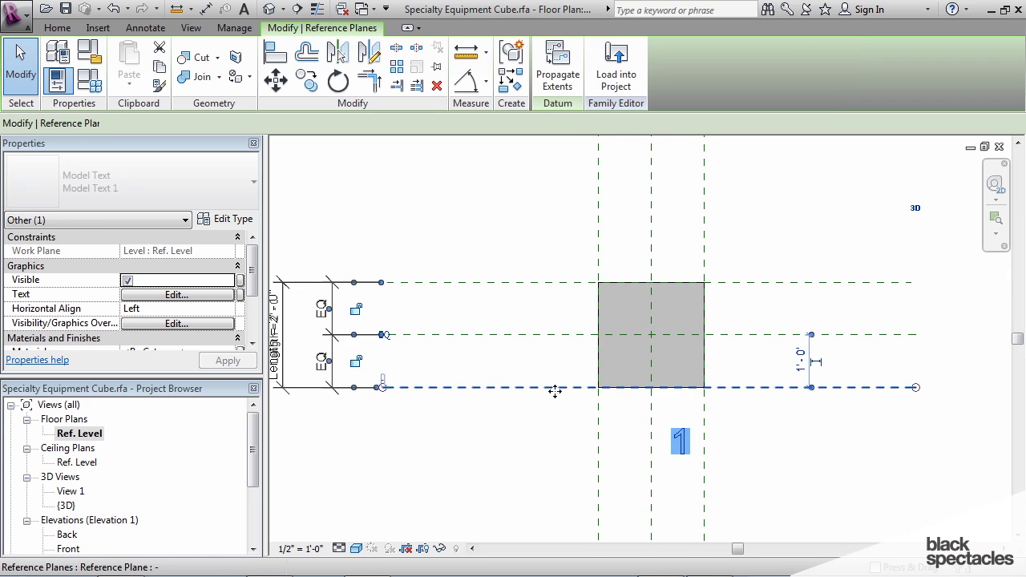
left_click(138, 279)
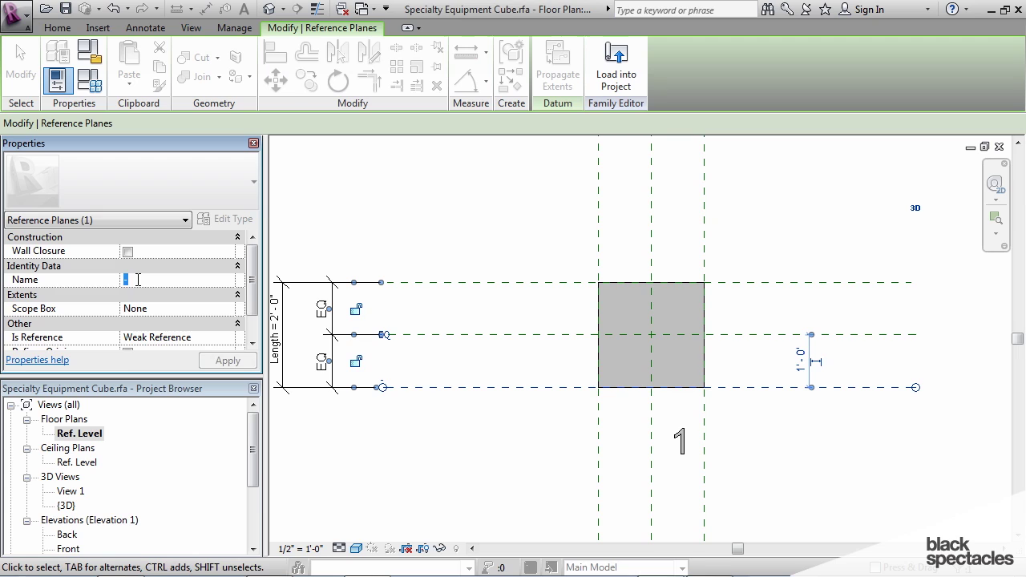
type("Front")
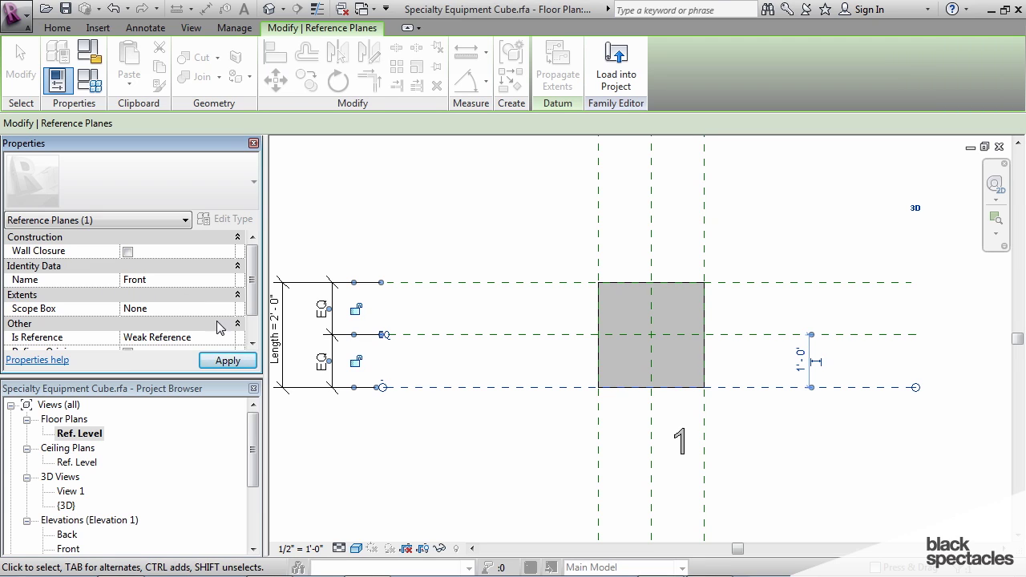
left_click(228, 361)
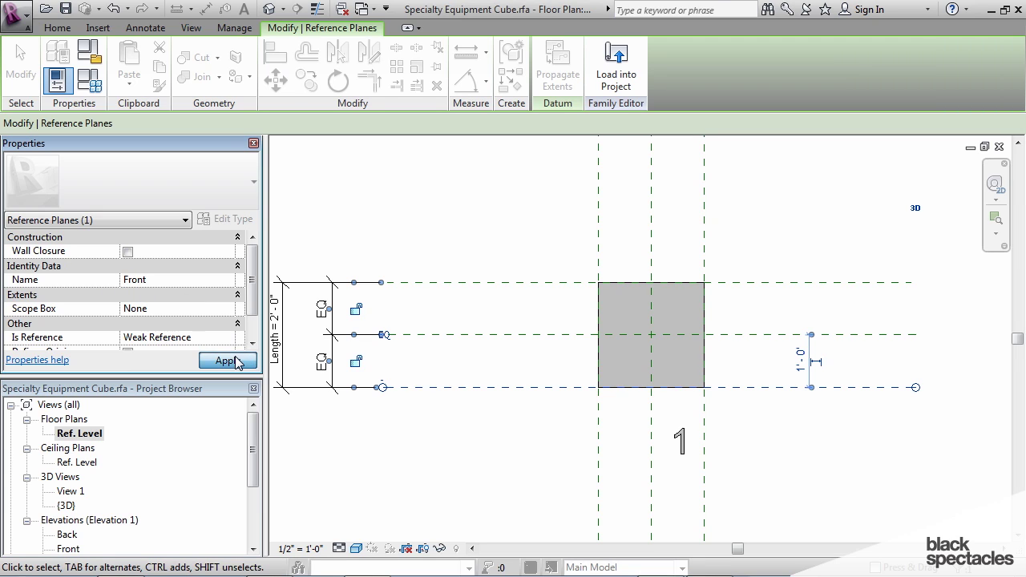
left_click(473, 456)
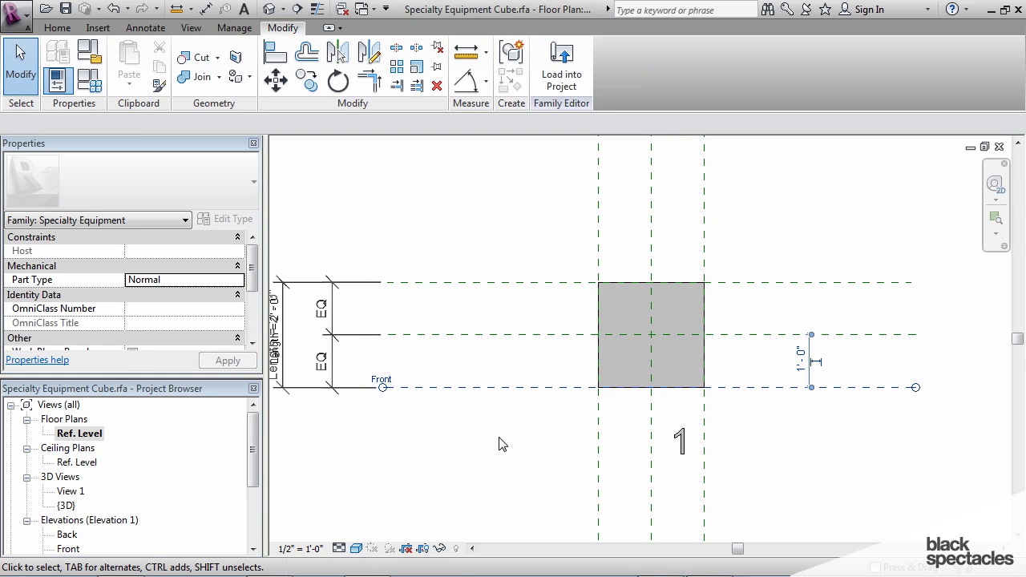
- Return to the 3D view and move the model text so it sits in front of the cube's front face
left_click(270, 9)
middle_click_drag(630, 419, 689, 453, "shift")
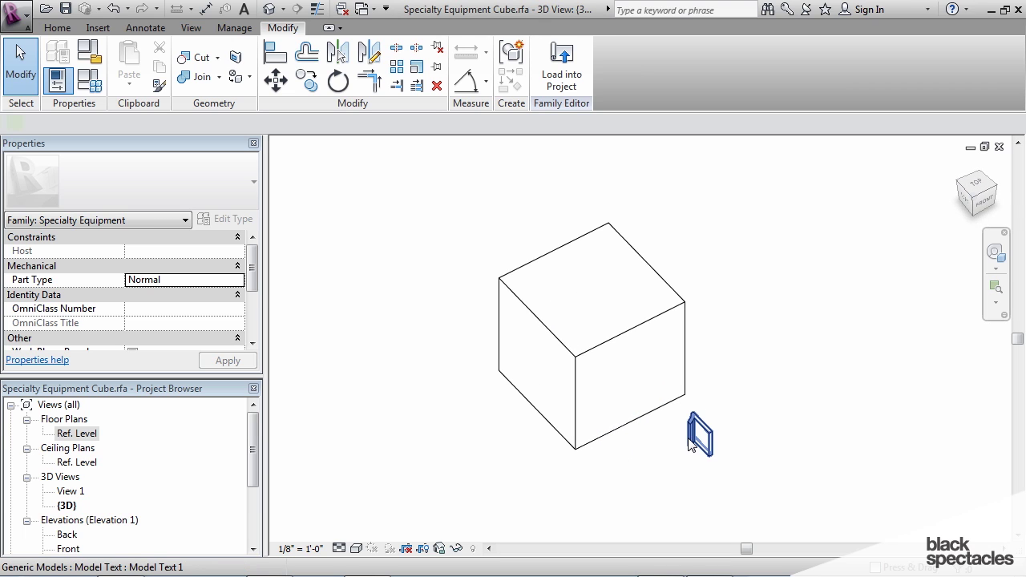
left_click(699, 435)
left_click_drag(699, 435, 669, 460)
left_click(704, 460)
scroll(712, 441, "up", 1)
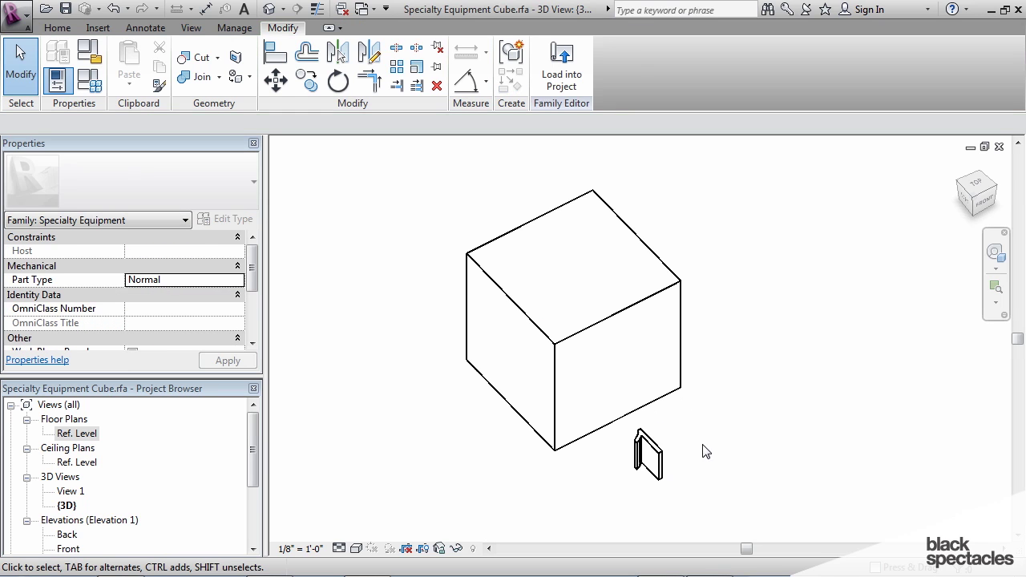
- Re-host the model text from the reference level onto the cube's front face
left_click(659, 445)
left_click(642, 70)
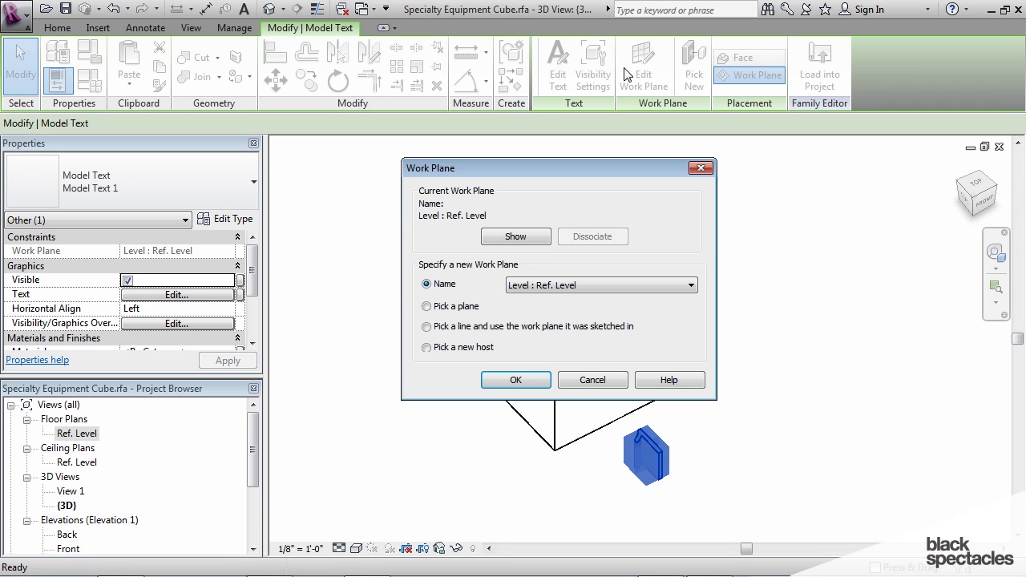
left_click(597, 285)
left_click(508, 277)
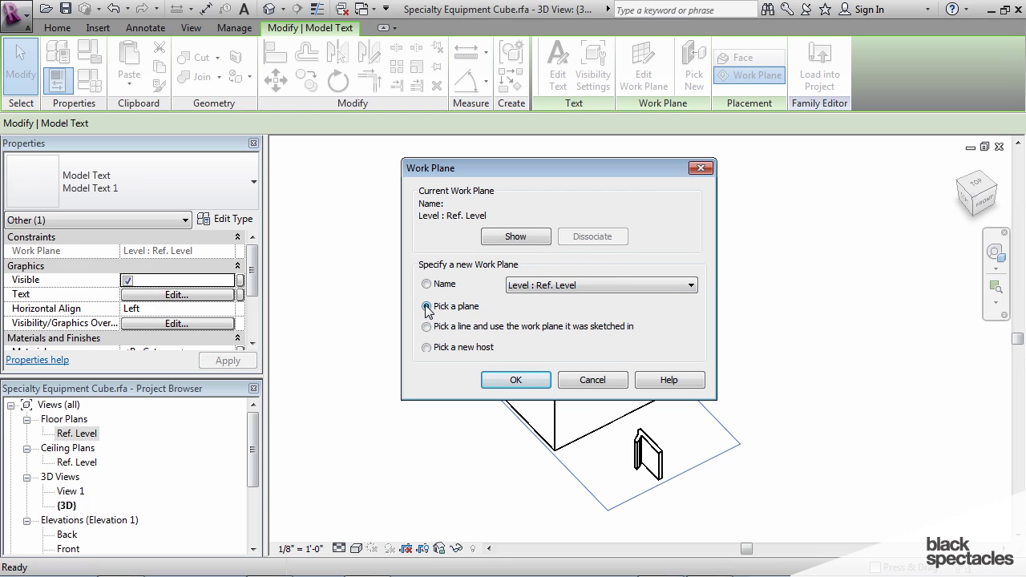
left_click(513, 379)
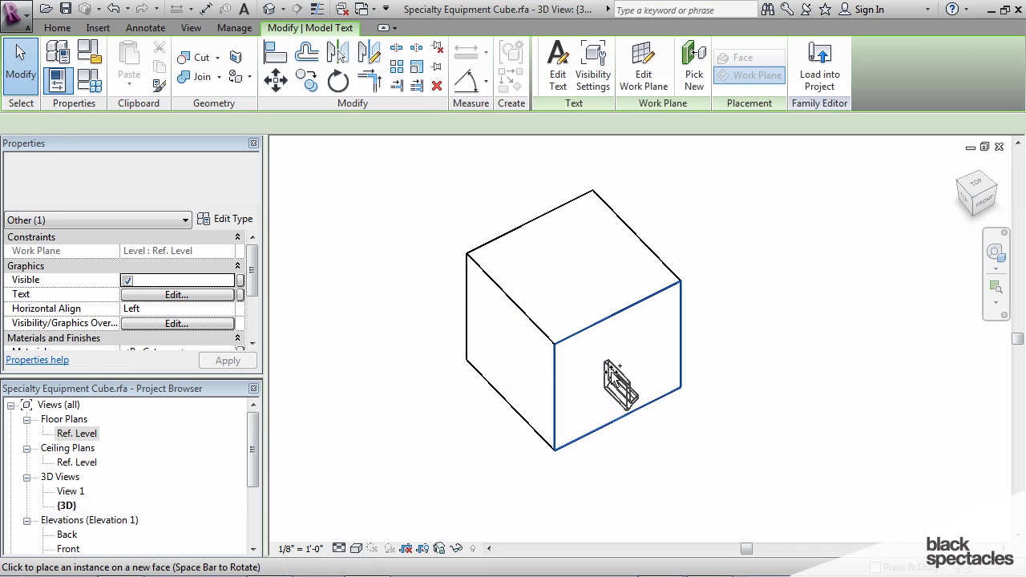
left_click(617, 373)
- Rotate the model text by 180° on the cube's front face
left_click(624, 372)
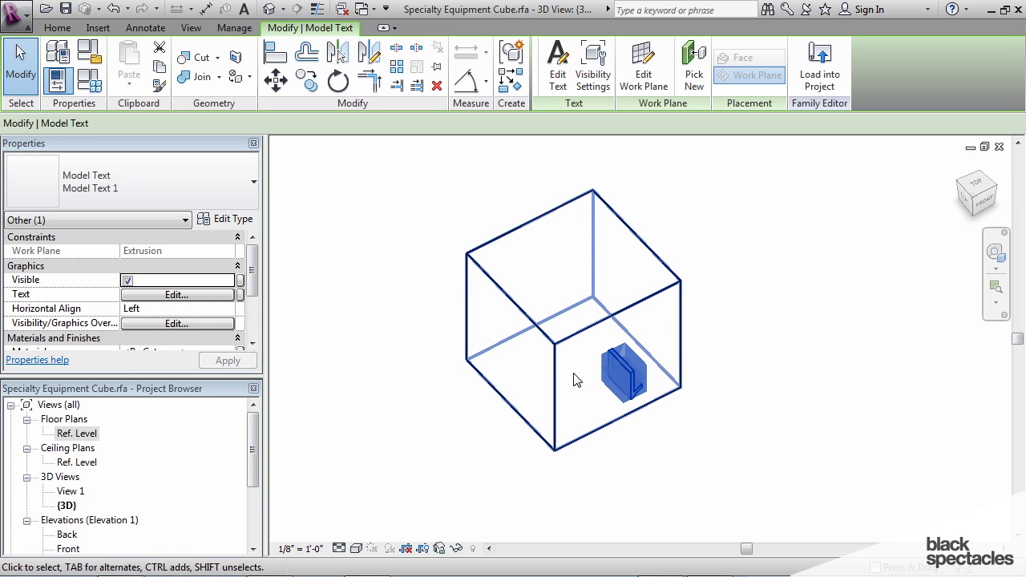
left_click(337, 81)
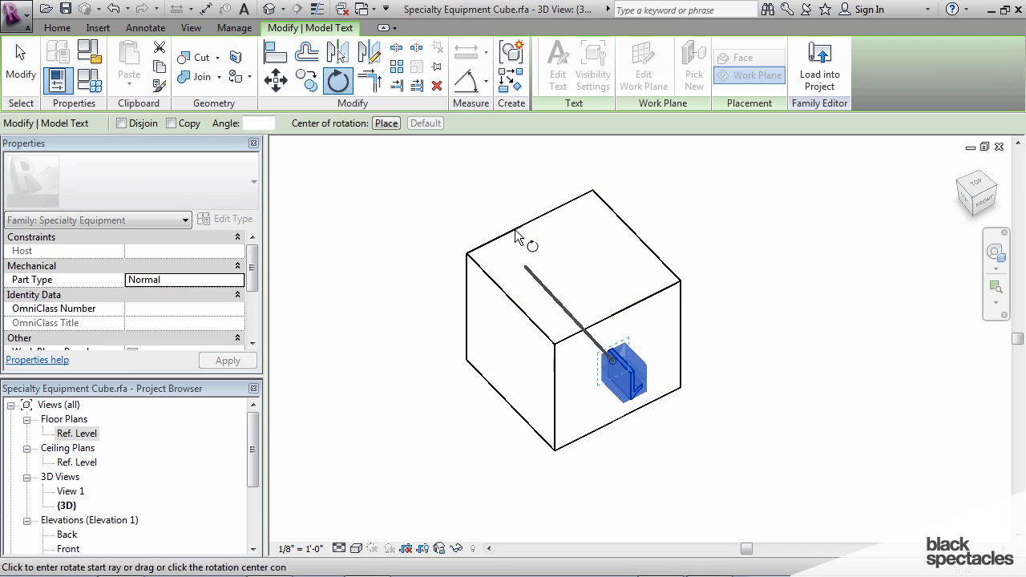
left_click(711, 360)
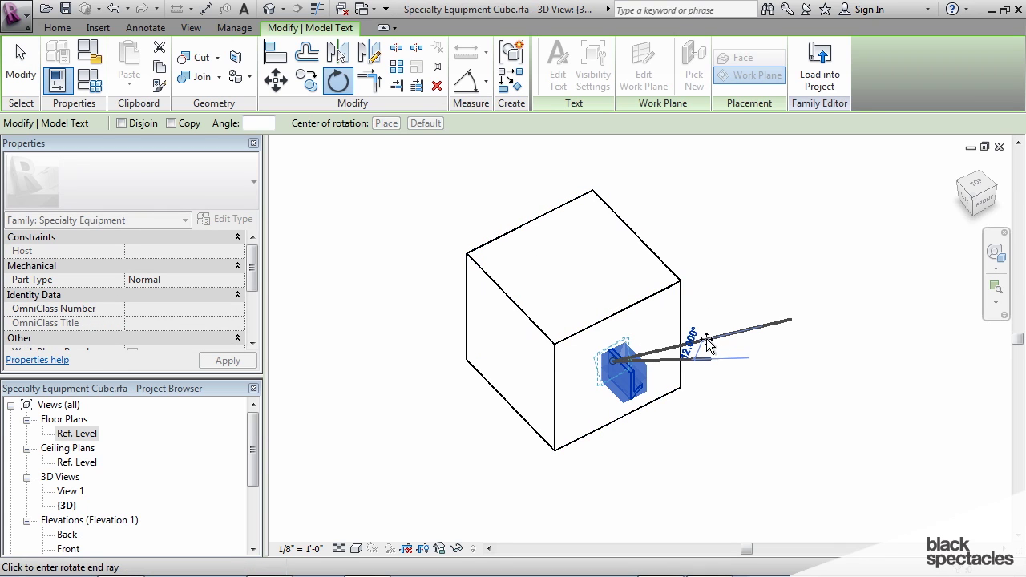
type("180")
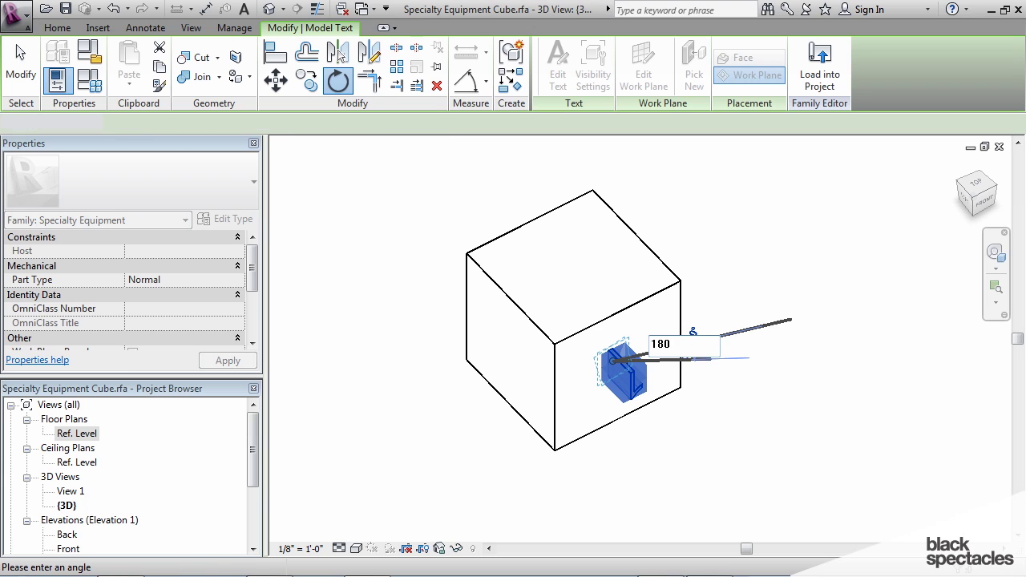
key("Return")
left_click(726, 410)
middle_click_drag(726, 410, 666, 393, "shift")
scroll(252, 435, "down", 1)
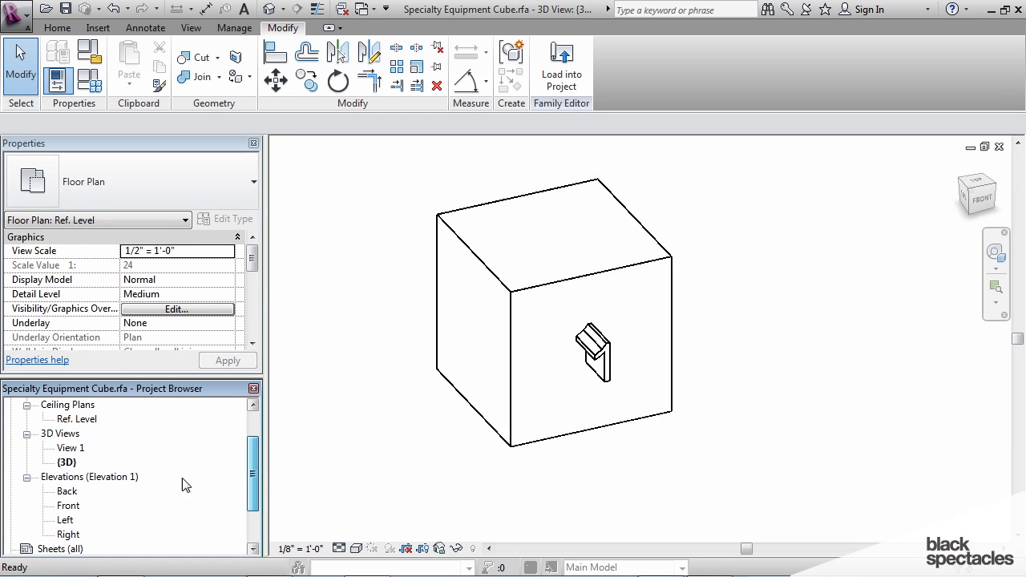
- In the Front elevation, draw a horizontal reference plane across the cube about 1' above the Ref. Level
double_click(69, 506)
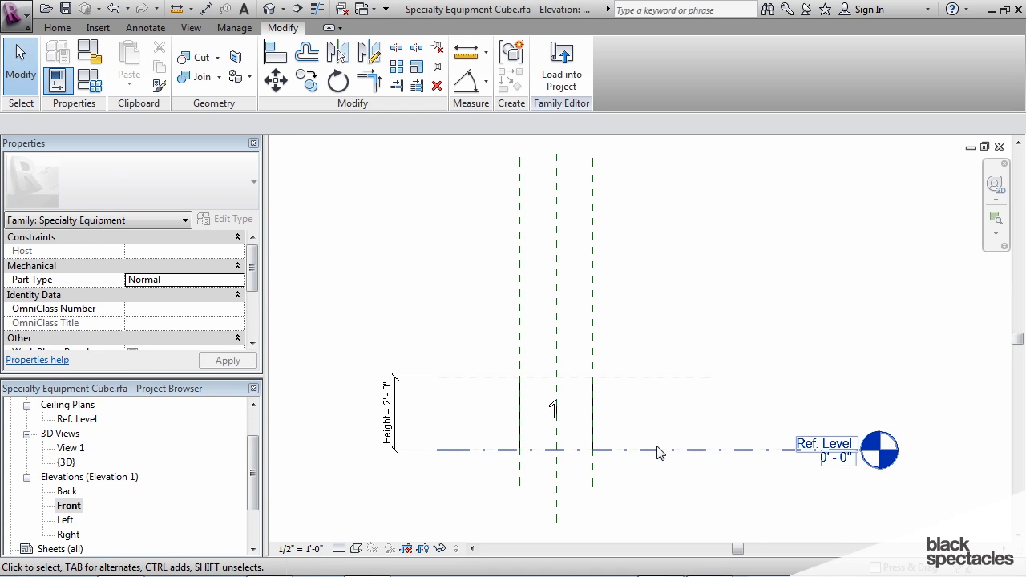
scroll(641, 422, "up", 2)
middle_click_drag(634, 424, 822, 404)
scroll(717, 412, "up", 1)
scroll(810, 402, "down", 1)
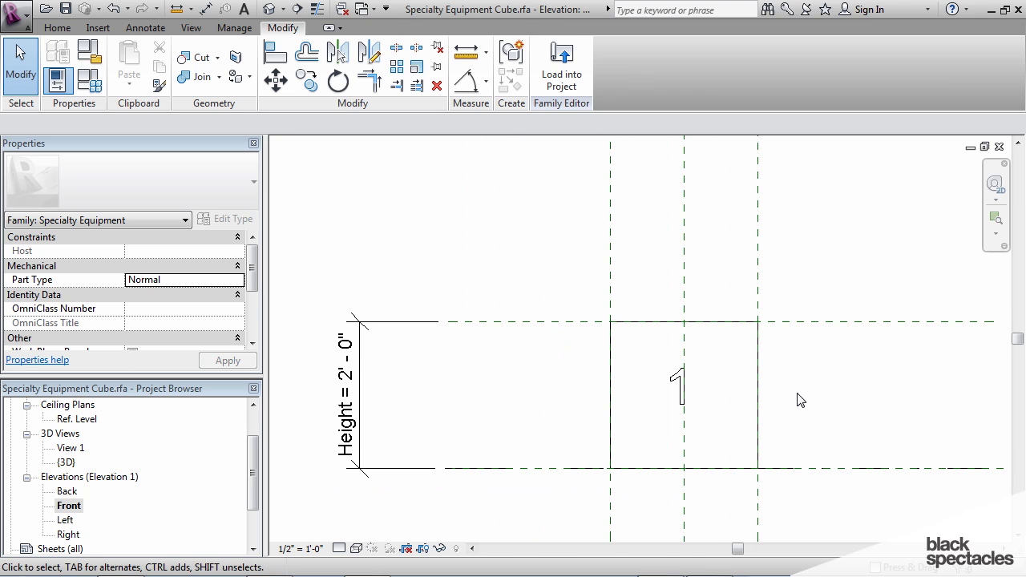
key("r")
key("p")
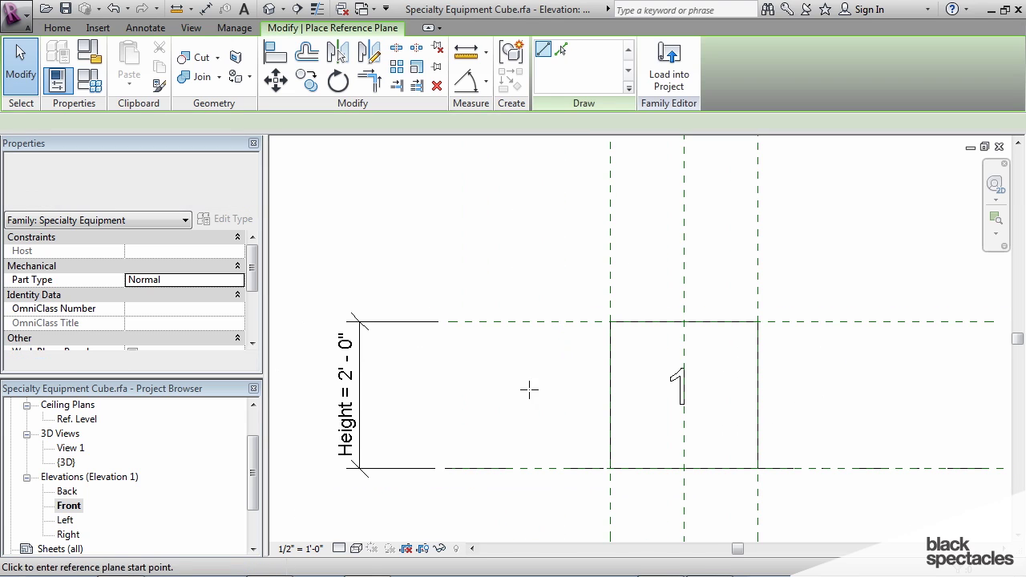
left_click(574, 396)
left_click(937, 395)
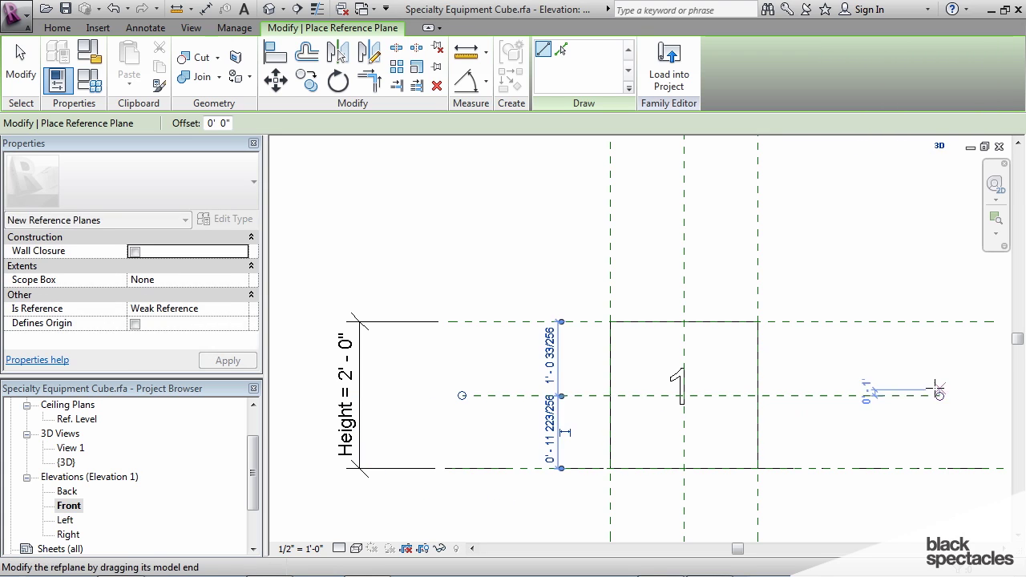
key("Escape")
key("Escape")
- Dimension the top, middle and bottom horizontal reference planes in one string and constrain the two segments to be equal
key("d")
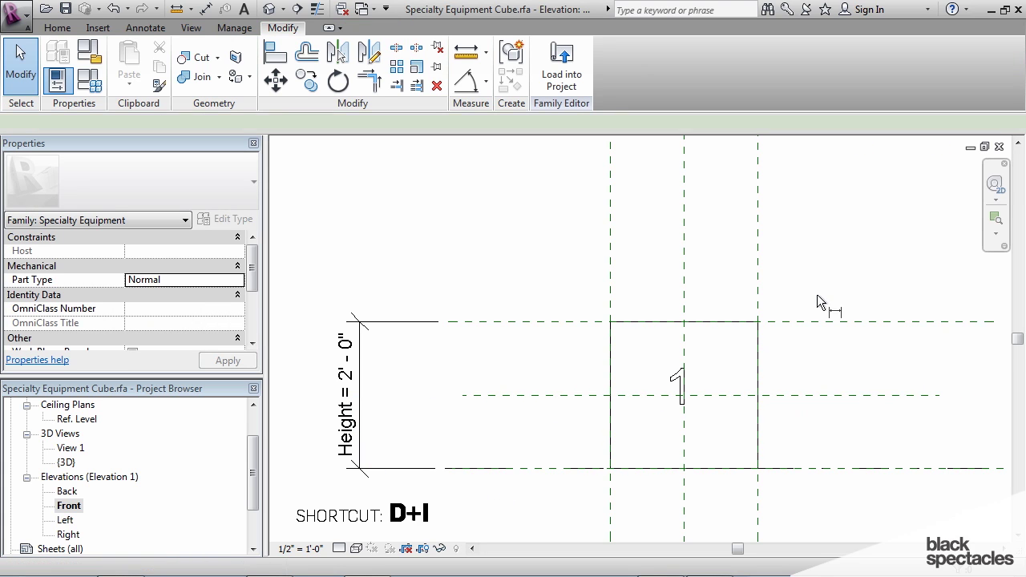
key("i")
left_click(515, 322)
left_click(515, 395)
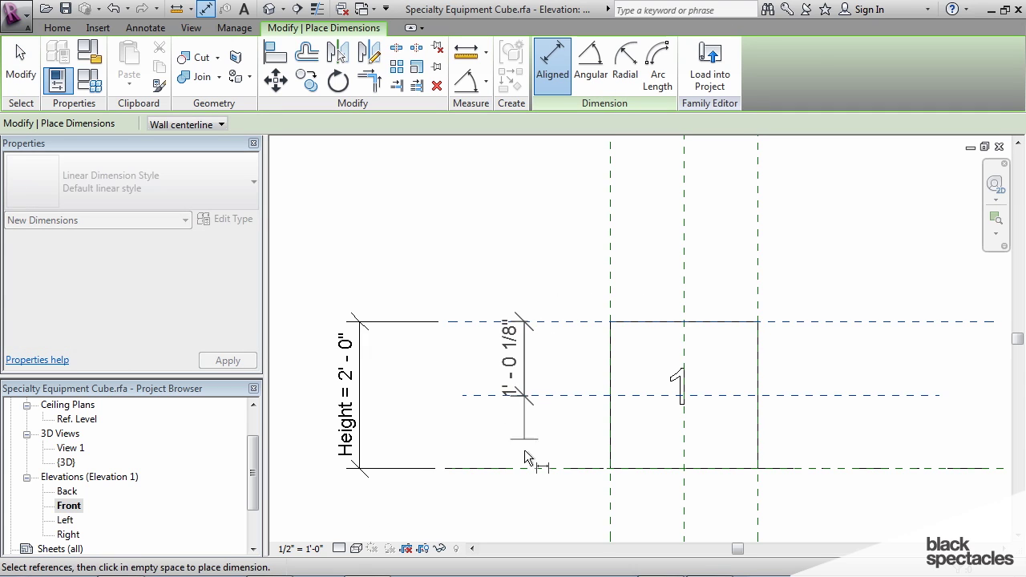
left_click(525, 468)
left_click(497, 513)
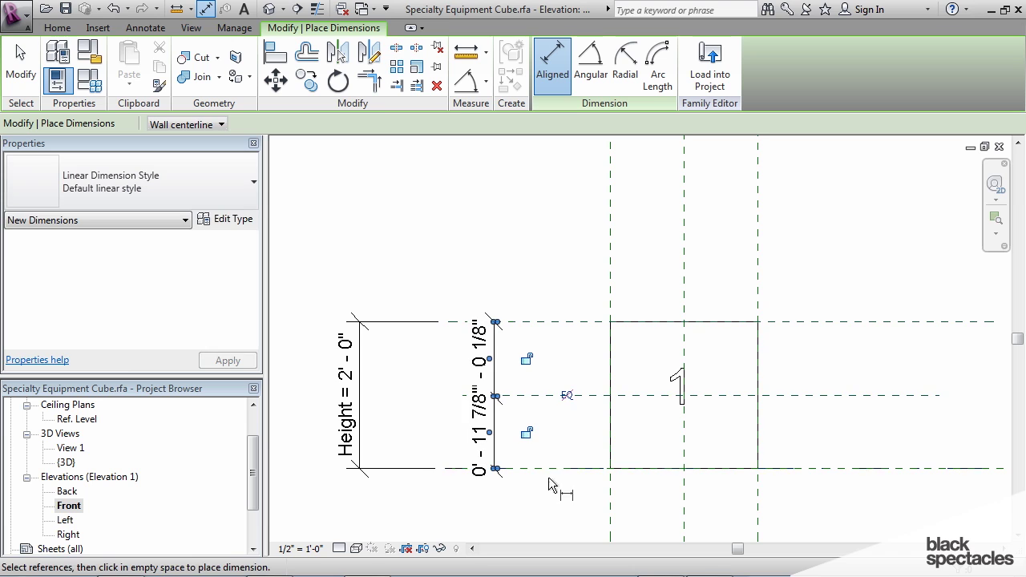
left_click(566, 395)
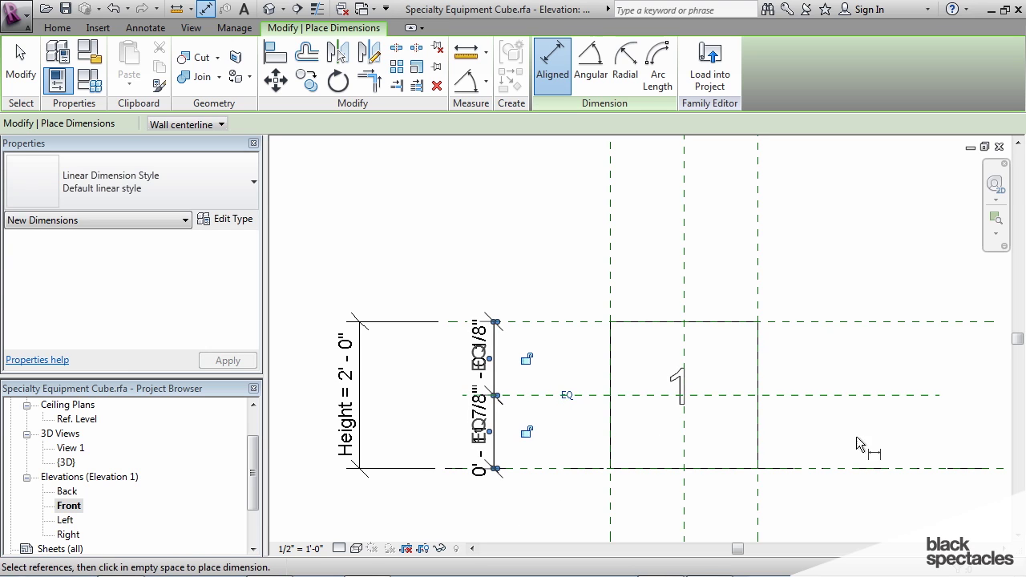
key("Escape")
key("Escape")
- Align the model text's horizontal centreline with the middle reference plane and its right edge with the Center (Left/Right) plane
middle_click_drag(850, 437, 805, 431)
left_click(275, 52)
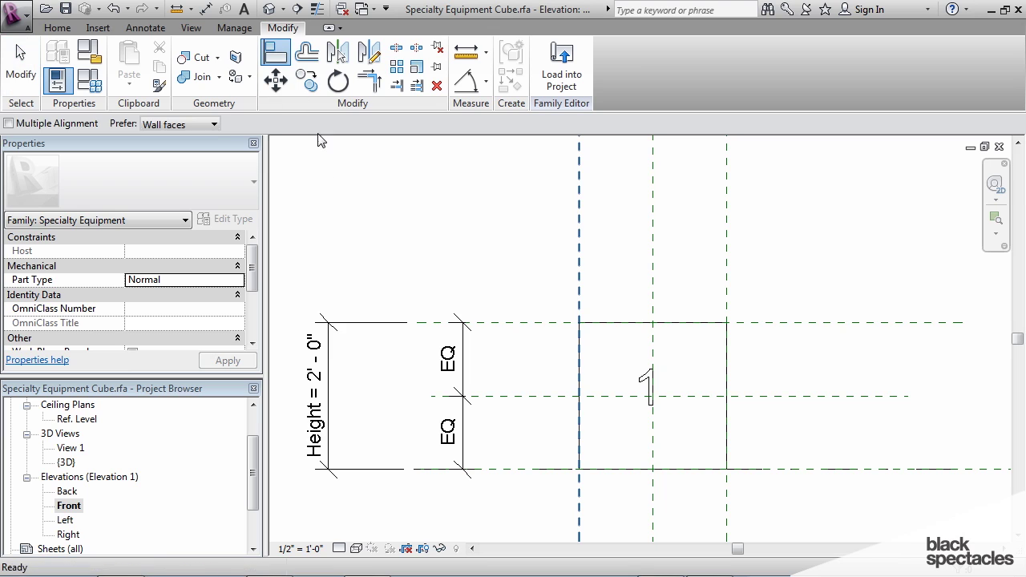
left_click(560, 396)
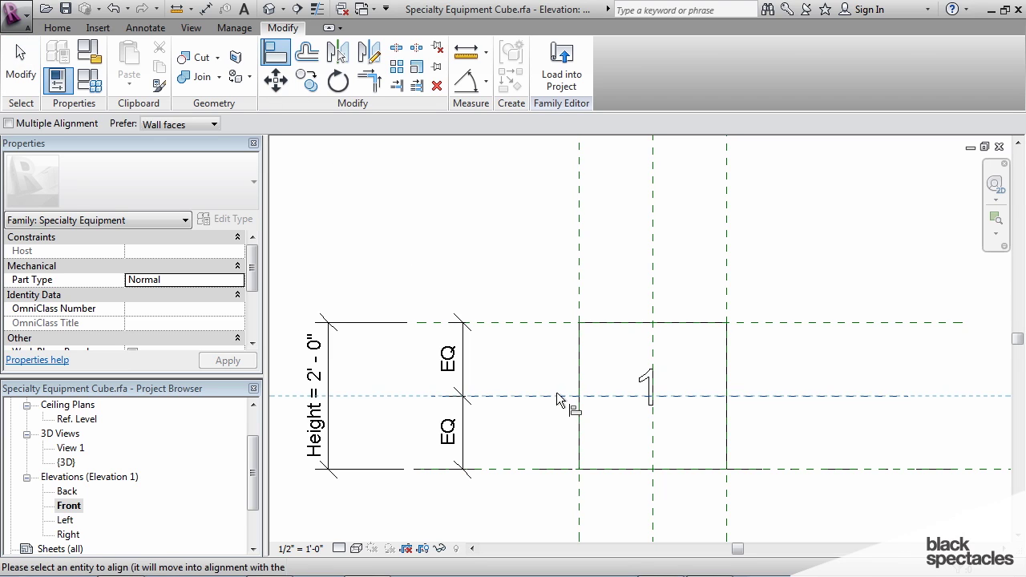
left_click(653, 404)
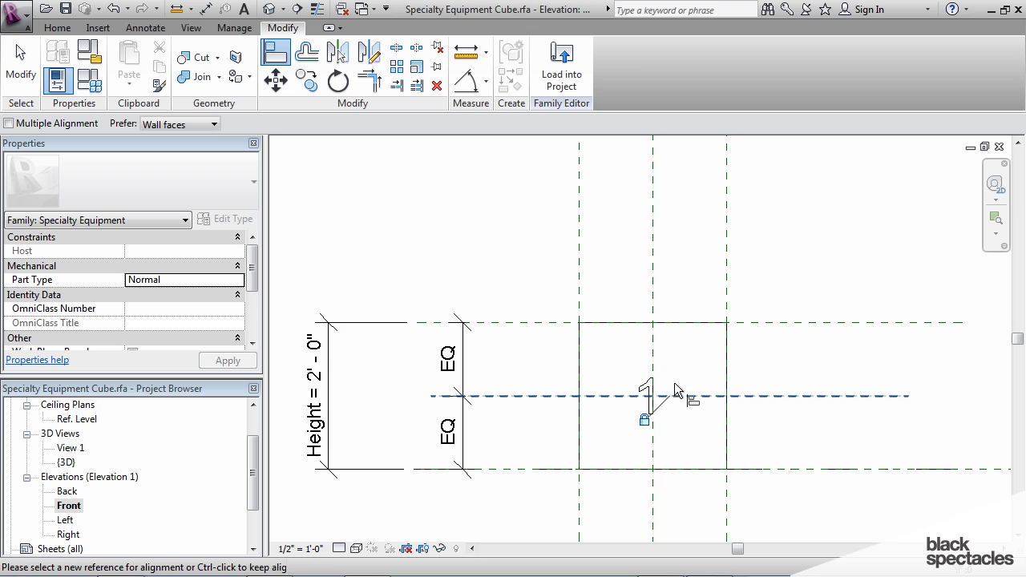
left_click(652, 339)
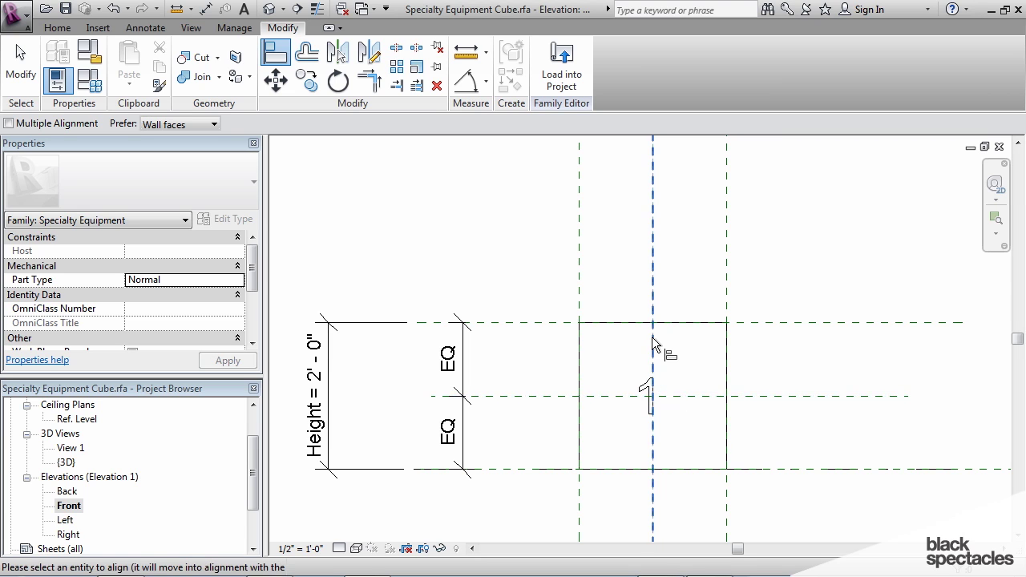
left_click(662, 402)
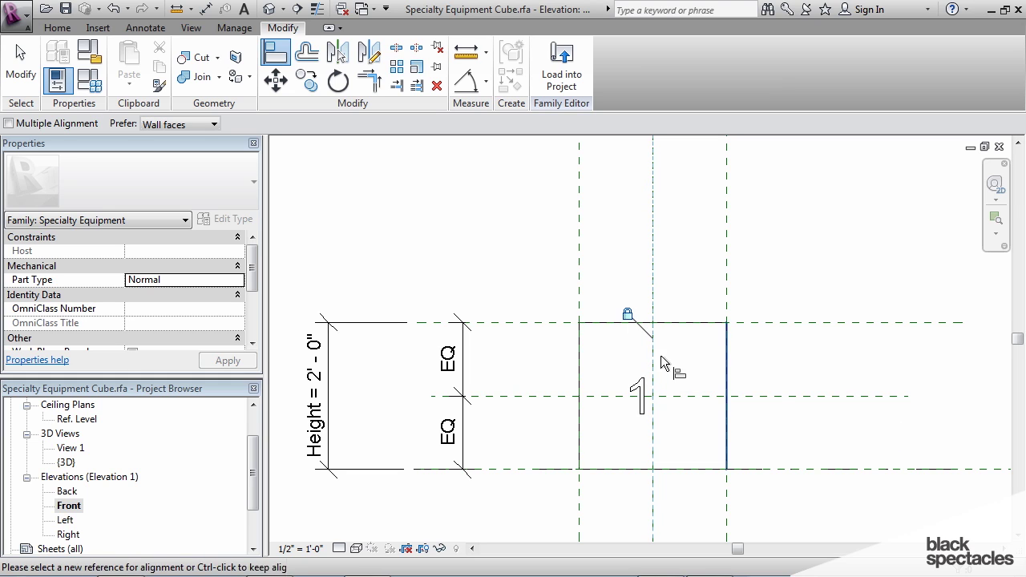
key("Escape")
key("Escape")
- Change the model text on the cube's front face to XXX
left_click(642, 393)
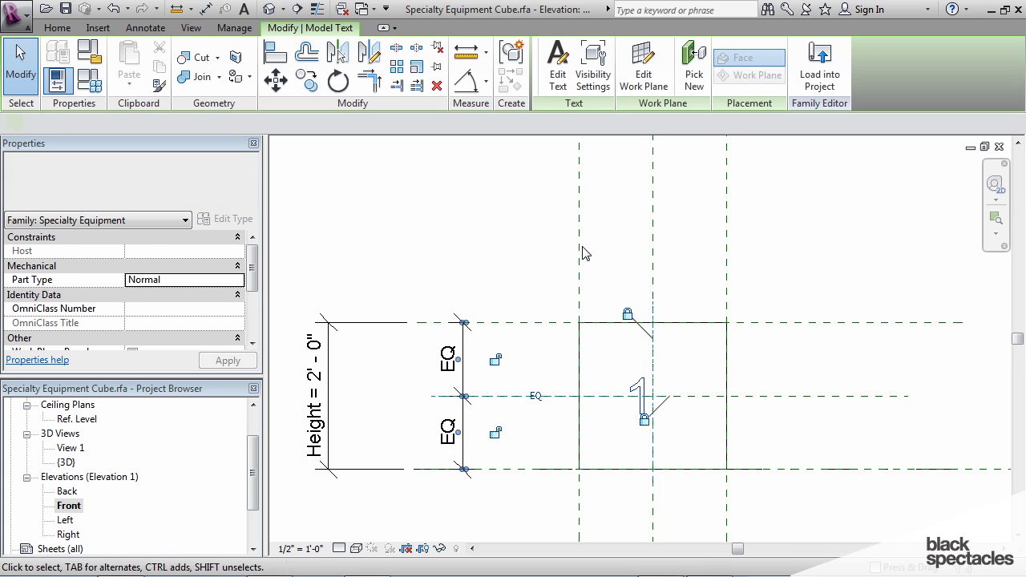
left_click(554, 76)
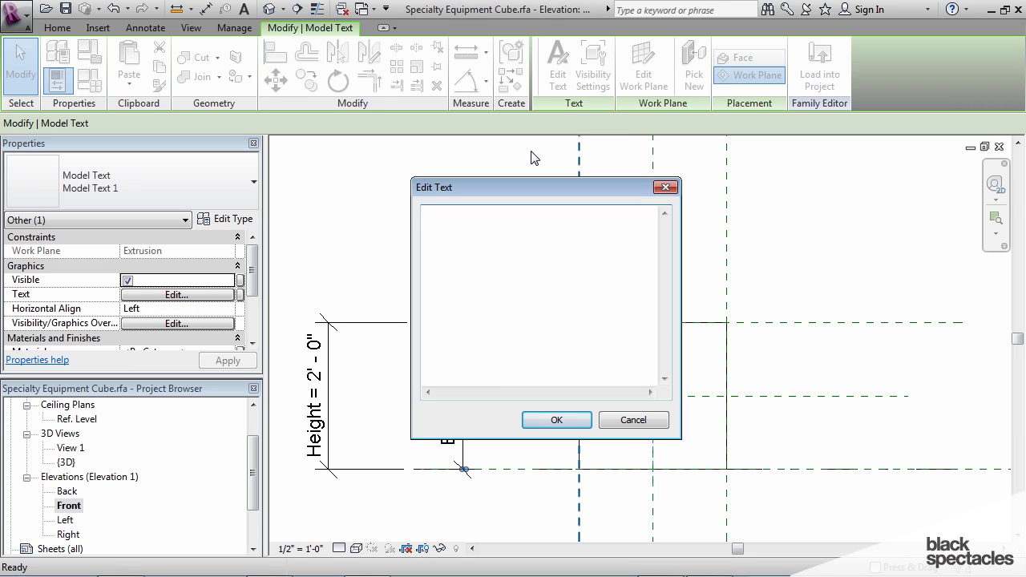
left_click(561, 420)
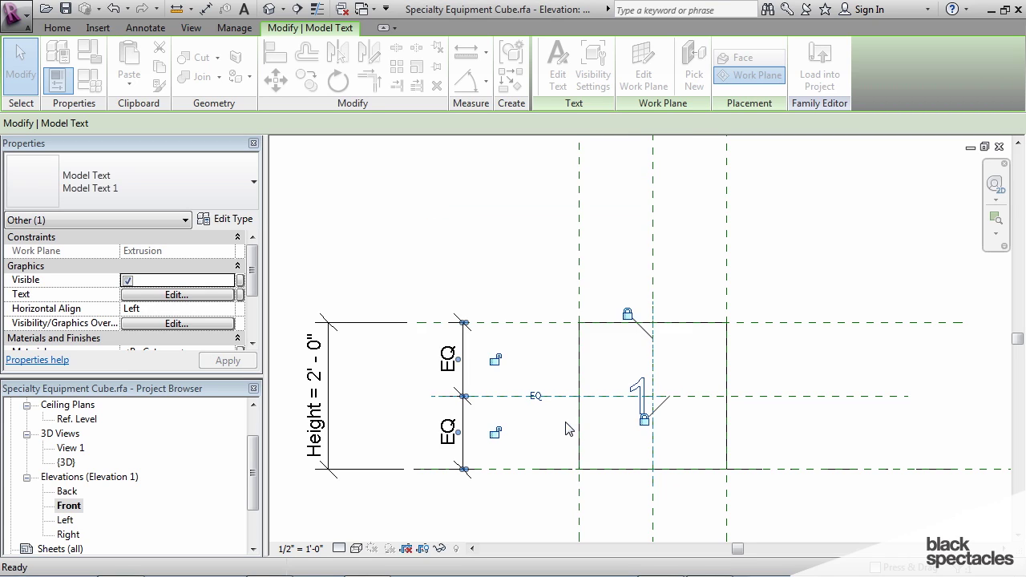
left_click(451, 357)
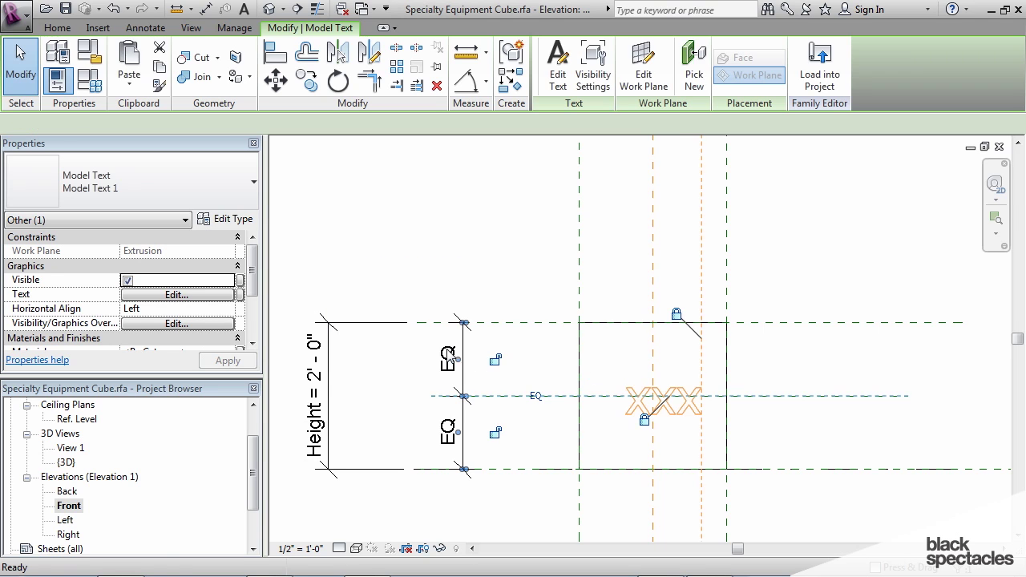
- Set the model text's Horizontal Align property to Center and apply it
left_click(691, 418)
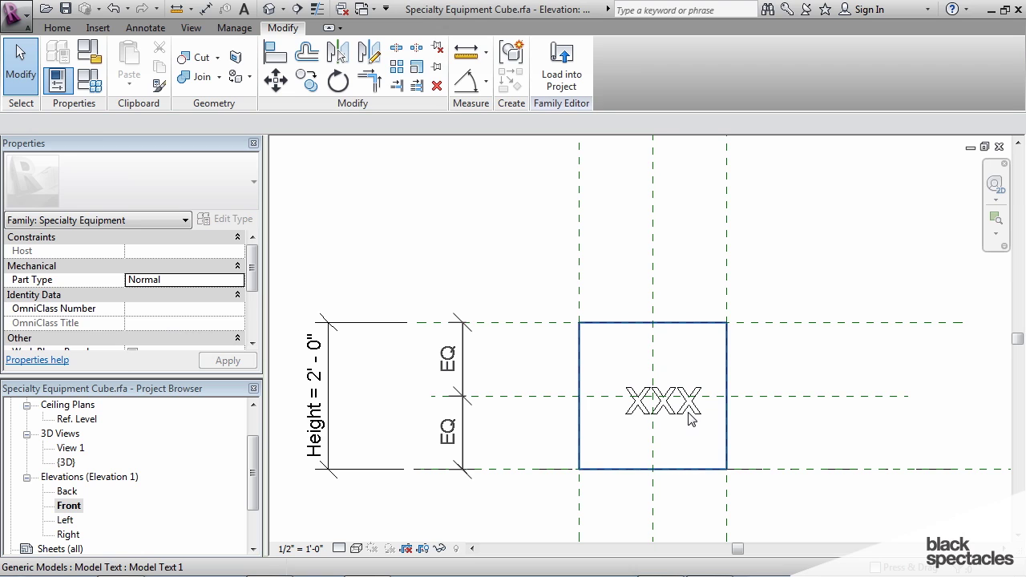
left_click(714, 428)
scroll(763, 437, "up", 1)
scroll(764, 437, "up", 1)
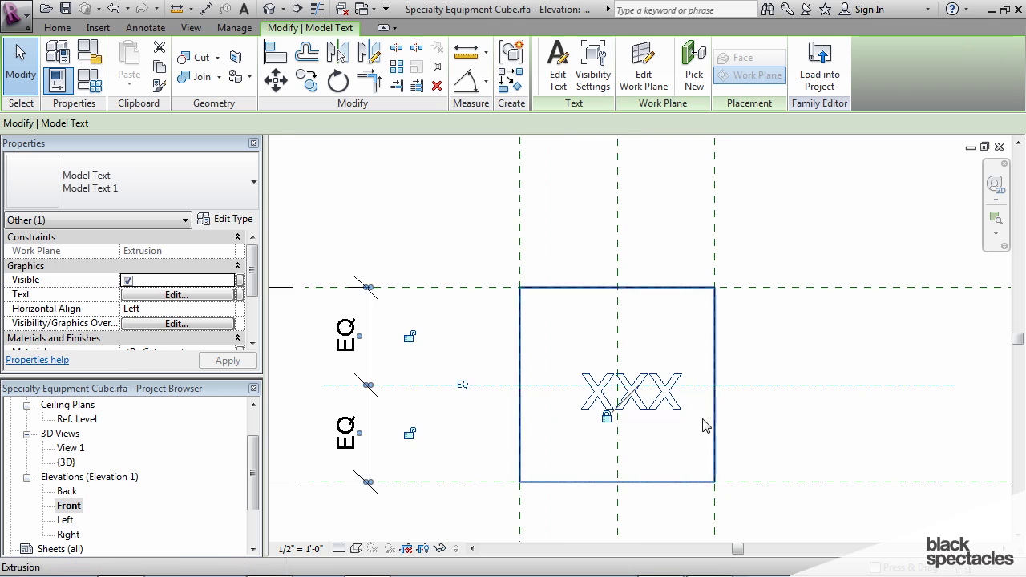
scroll(254, 276, "down", 3)
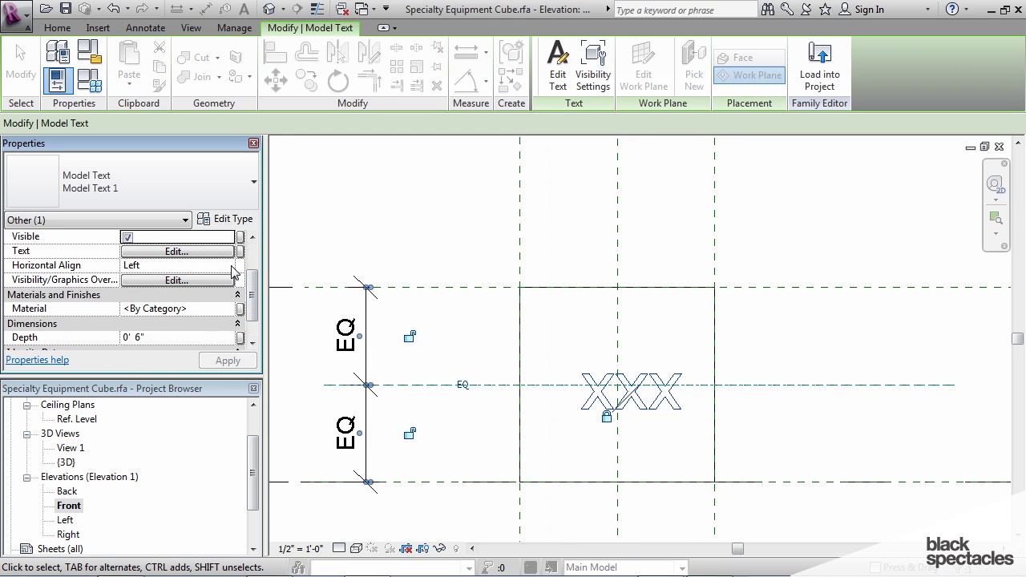
left_click(232, 266)
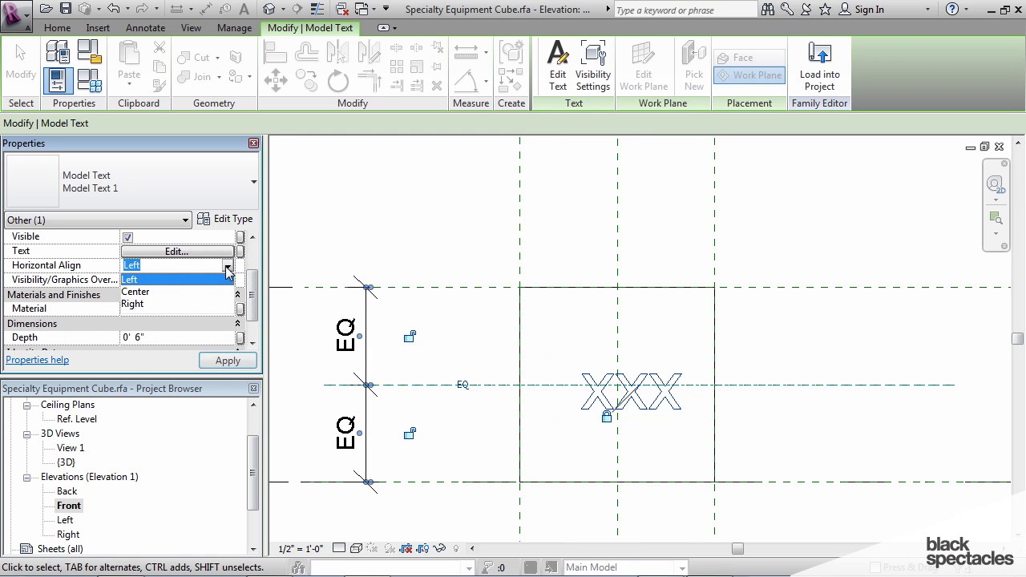
left_click(152, 292)
left_click(228, 362)
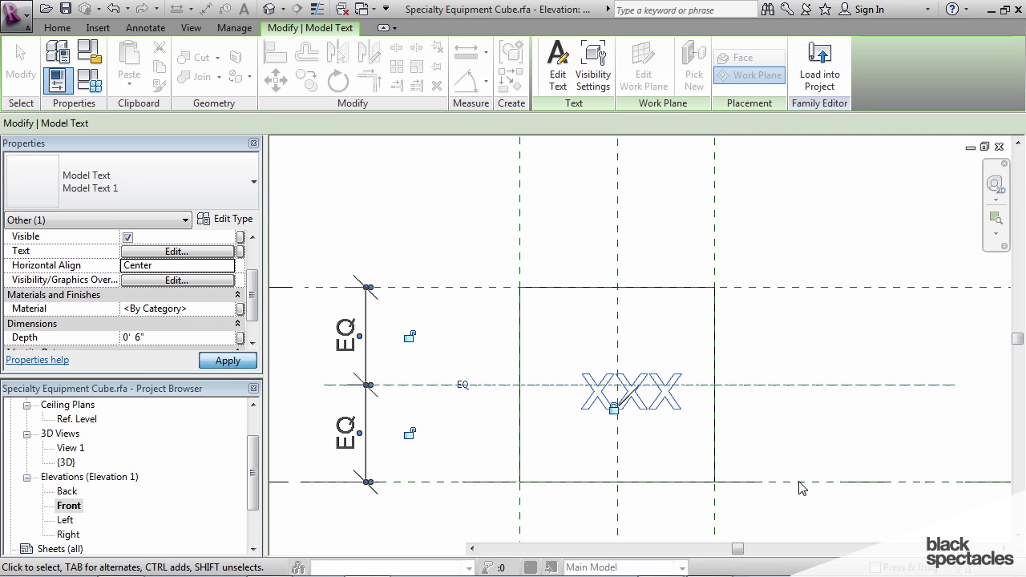
- Align the model text's vertical centreline with the Center (Left/Right) reference plane
left_click(616, 335)
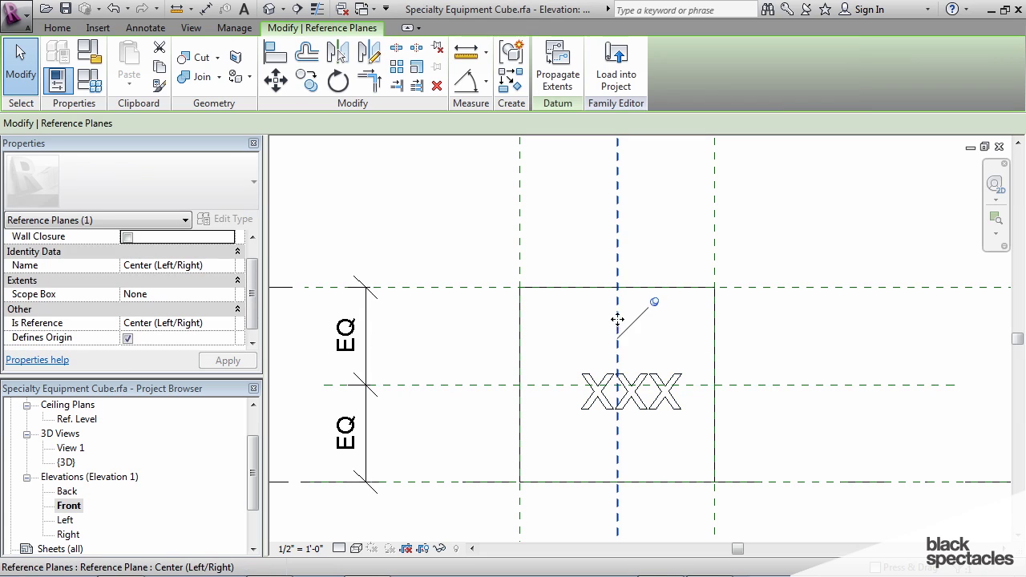
key("Escape")
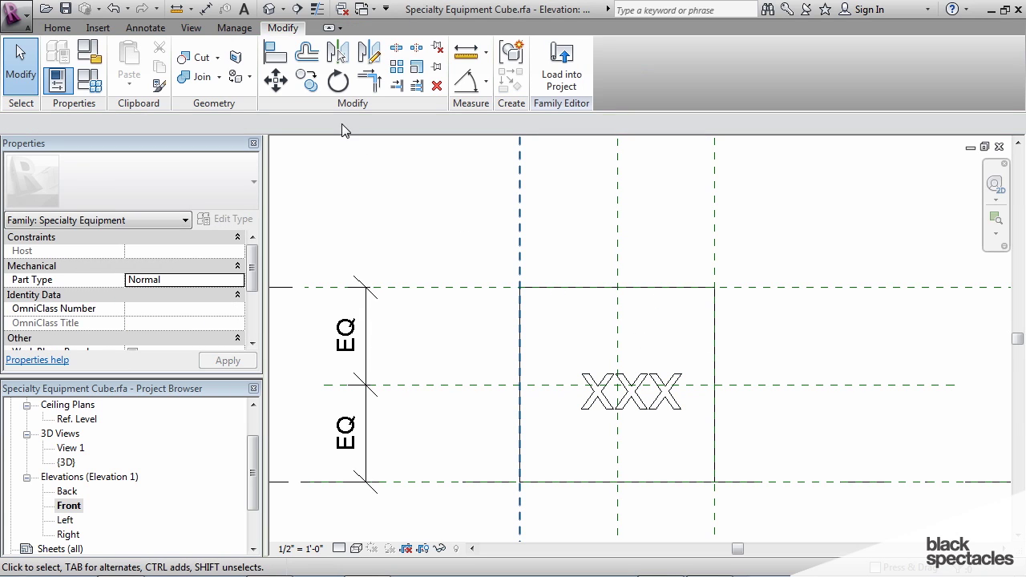
left_click(275, 54)
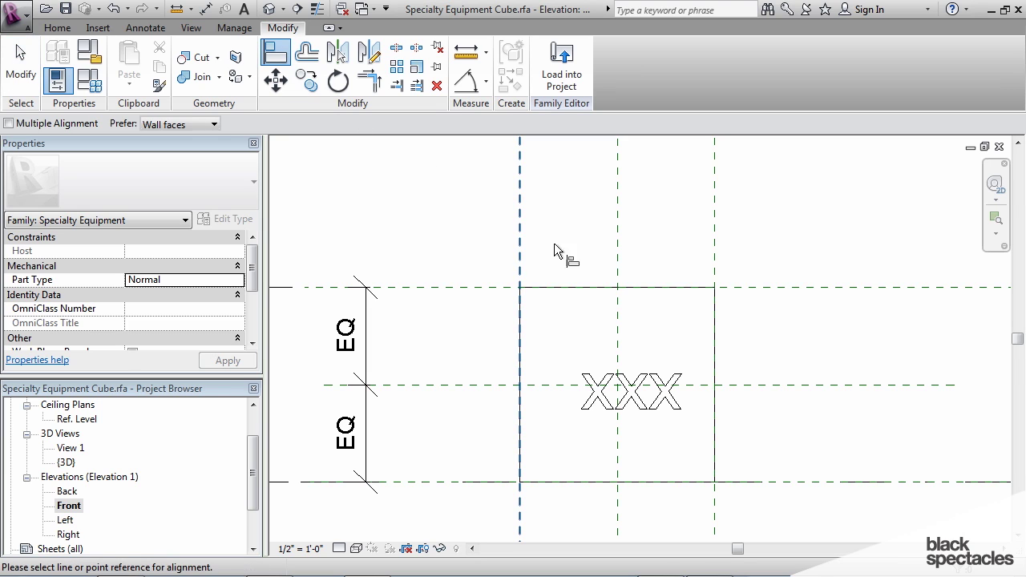
left_click(616, 250)
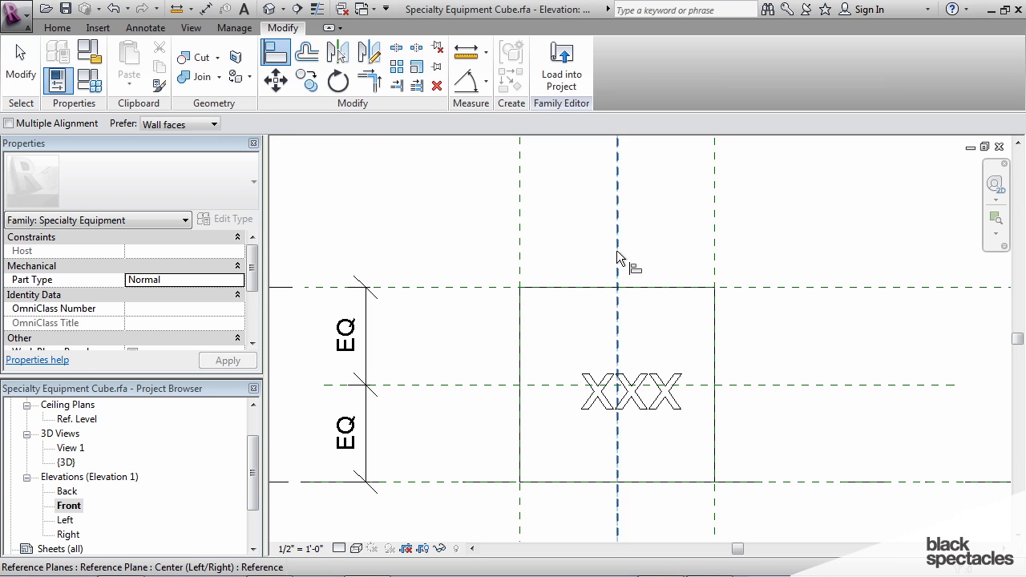
left_click(649, 367)
scroll(792, 357, "down", 1)
middle_click_drag(820, 428, 810, 426)
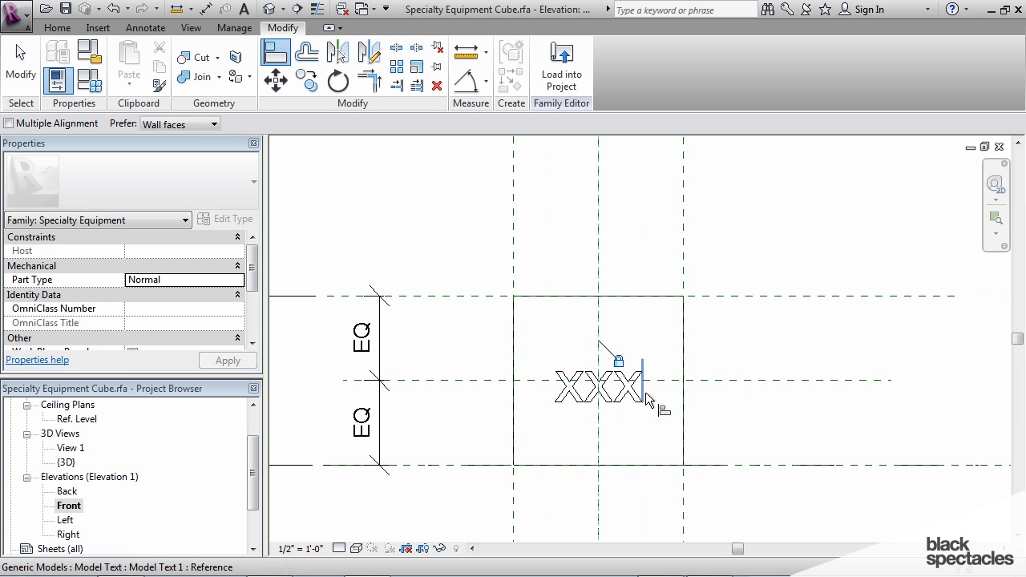
key("Escape")
- Change the model text to sdsf to test its centring on the cube's front face
left_click(609, 382)
left_click(617, 391)
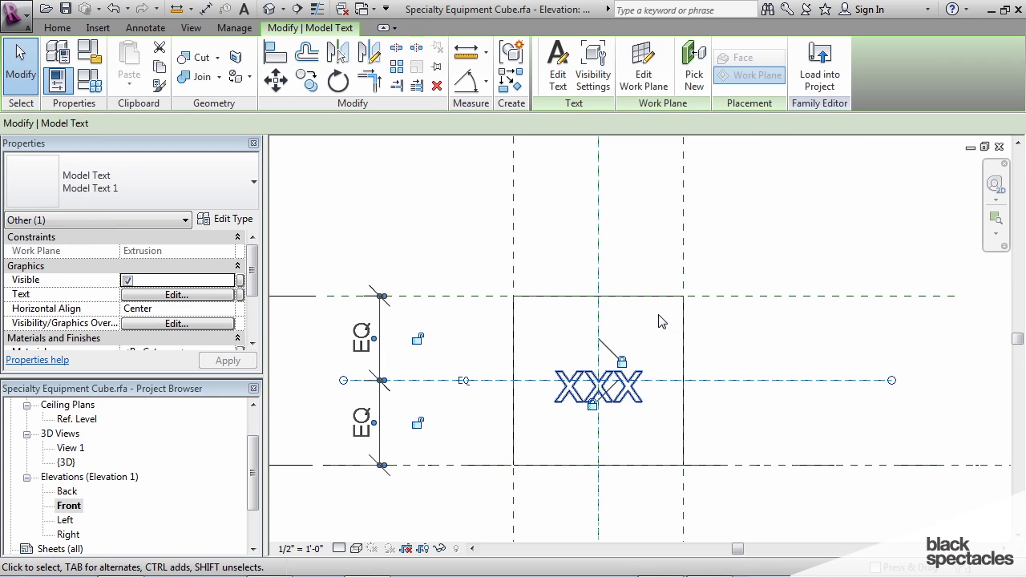
left_click(558, 70)
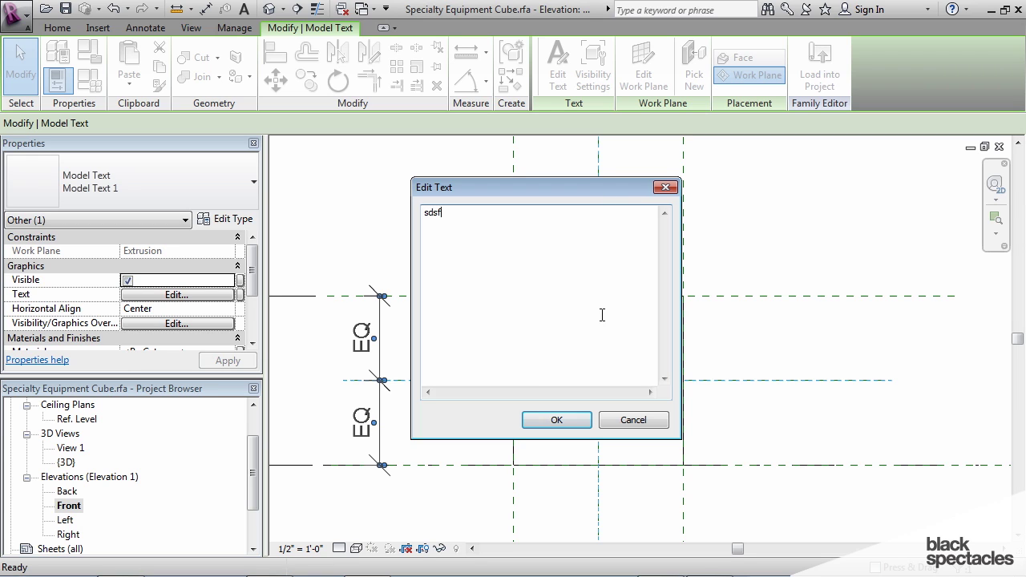
left_click(561, 420)
left_click(771, 383)
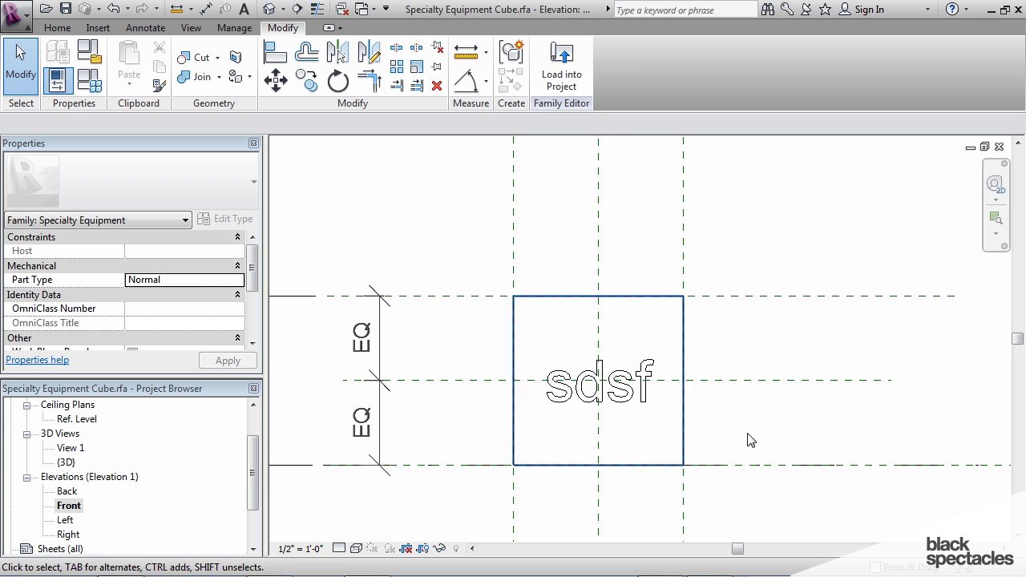
- Set the model text to 1 and return to the 3D view of the cube
mouse_move(743, 440)
middle_mouse_down()
mouse_move(756, 432)
mouse_move(743, 426)
middle_mouse_up()
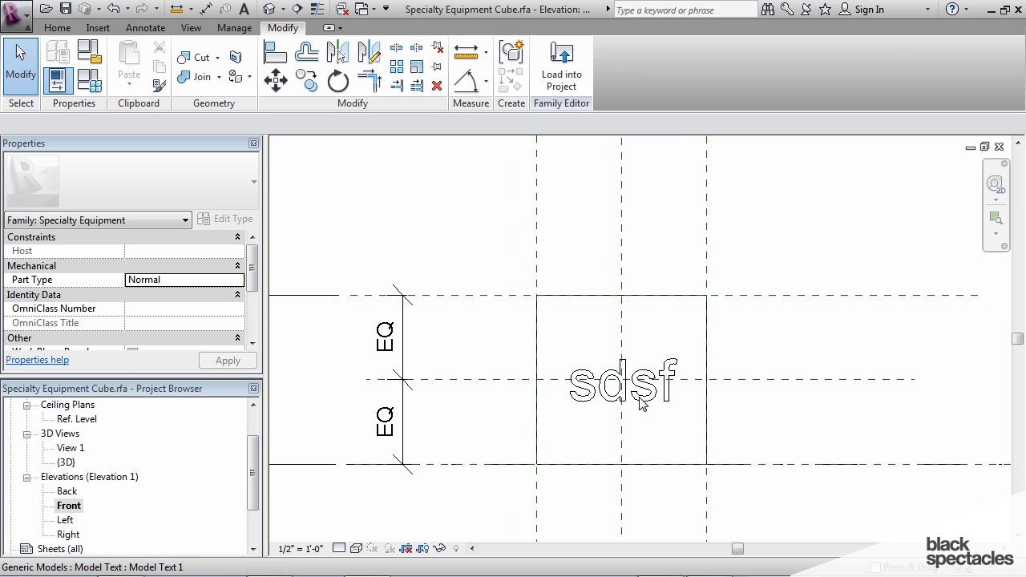
left_click(672, 401)
left_click(555, 68)
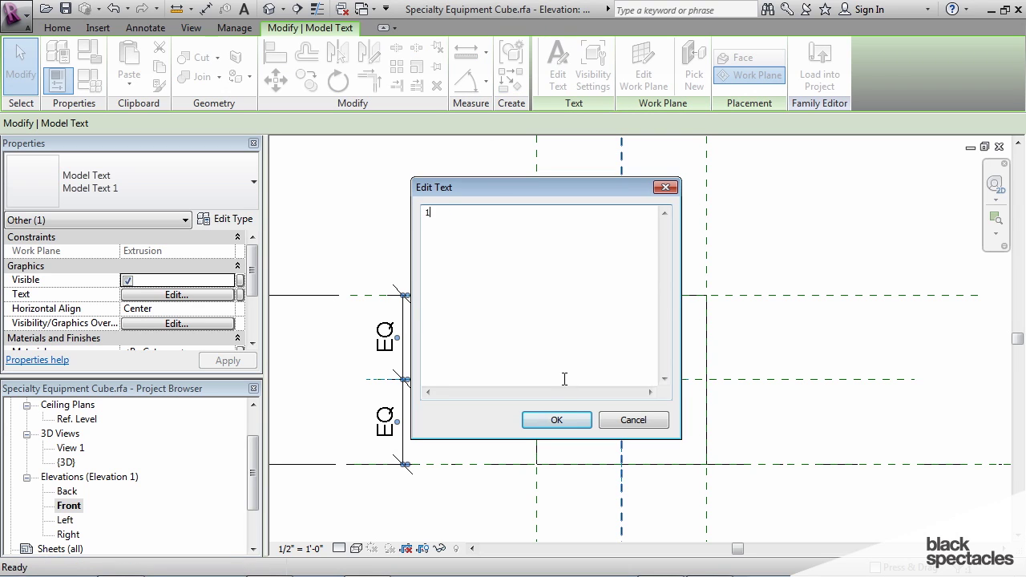
left_click(559, 420)
left_click(761, 382)
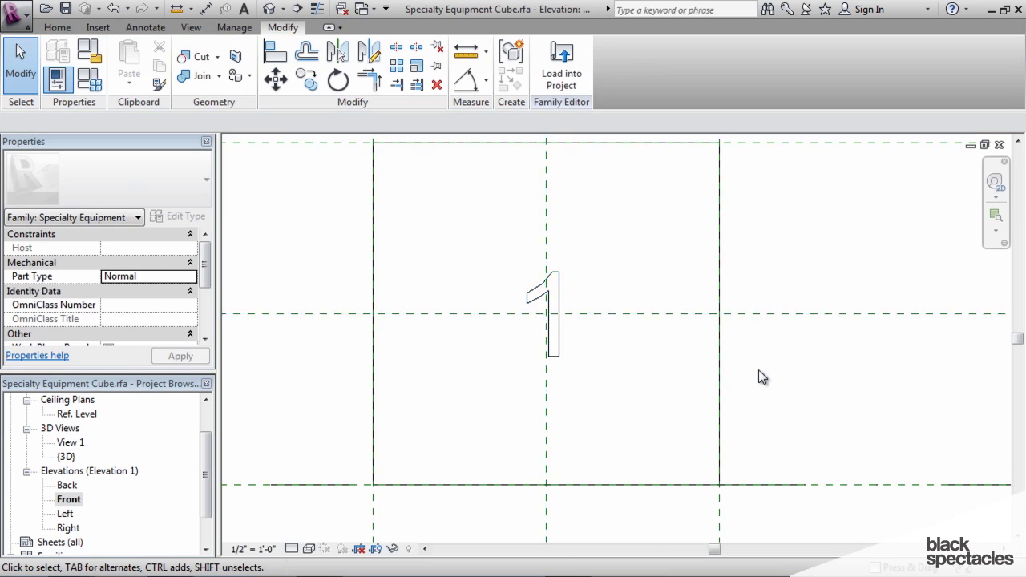
scroll(761, 376, "down", 3)
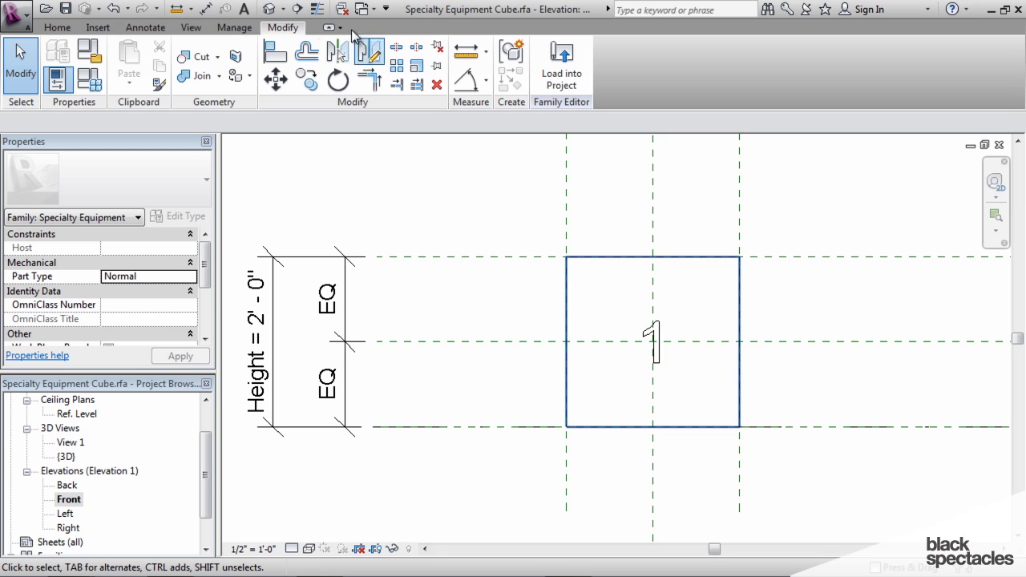
left_click(270, 9)
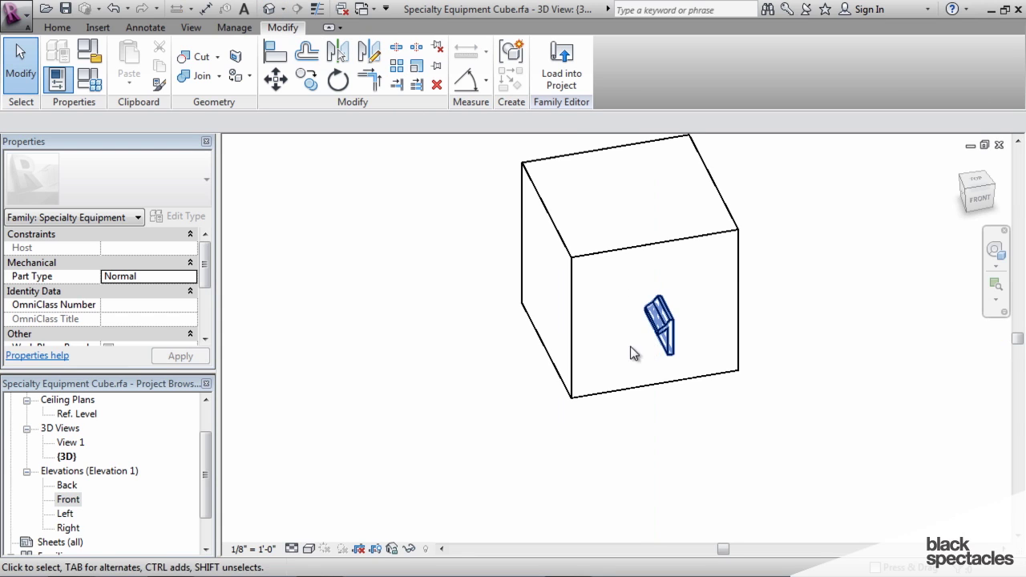
- Set the Depth of the number 1 model text on the cube's front face to .125 and apply it
middle_click_drag(605, 353, 694, 355, "shift")
scroll(705, 328, "up", 2)
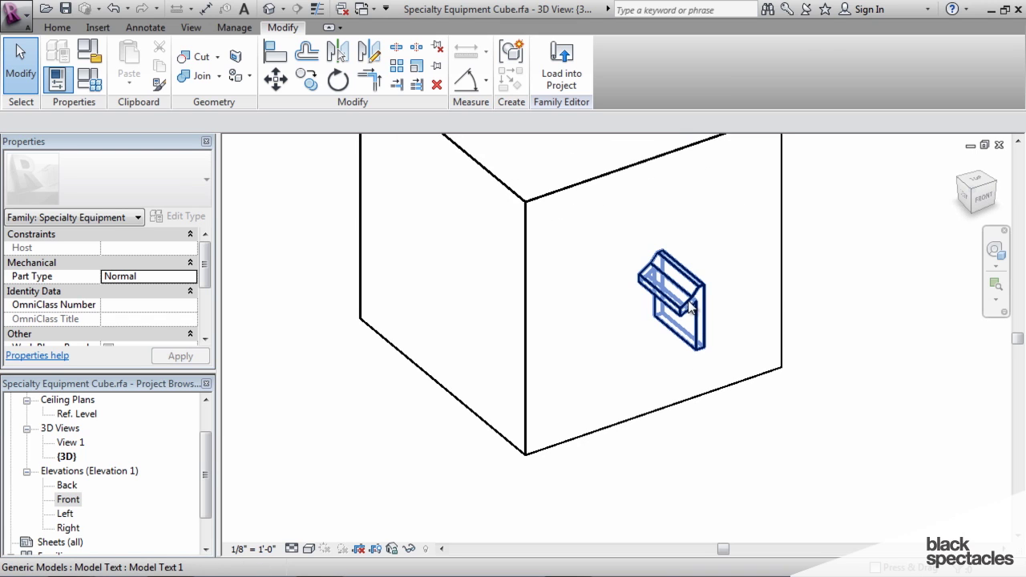
left_click(691, 307)
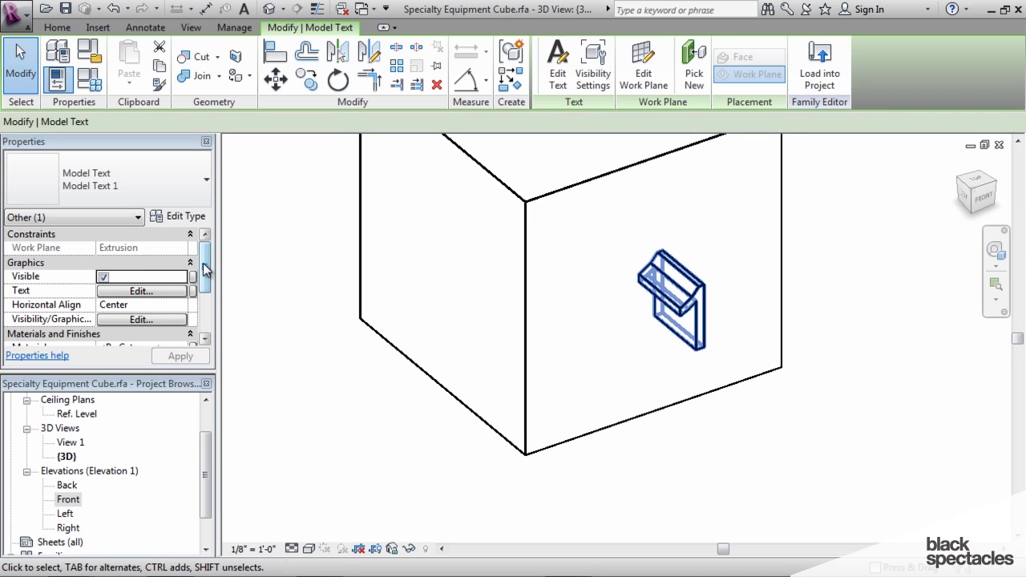
left_click_drag(205, 269, 204, 306)
left_click(135, 303)
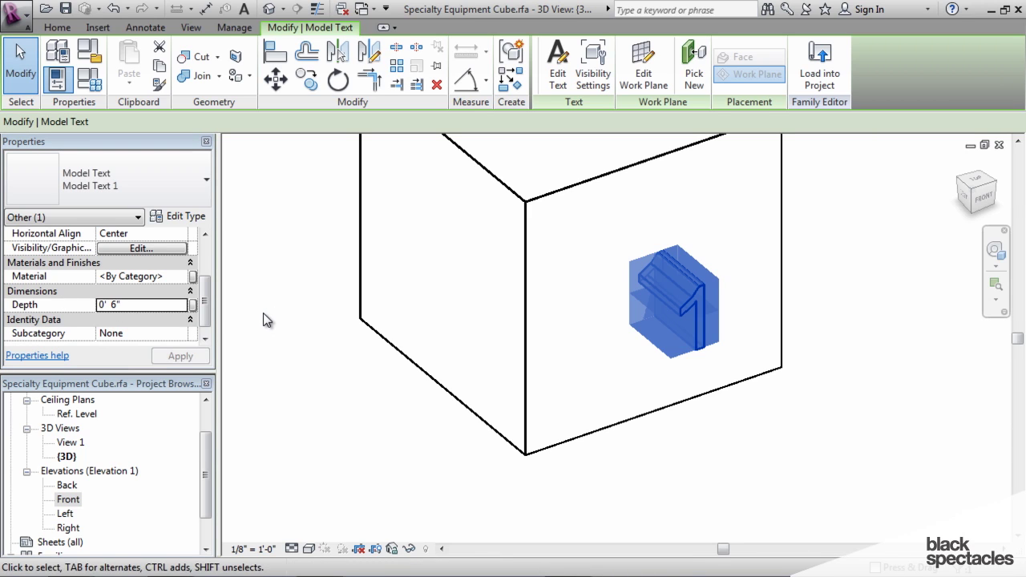
left_click(142, 305)
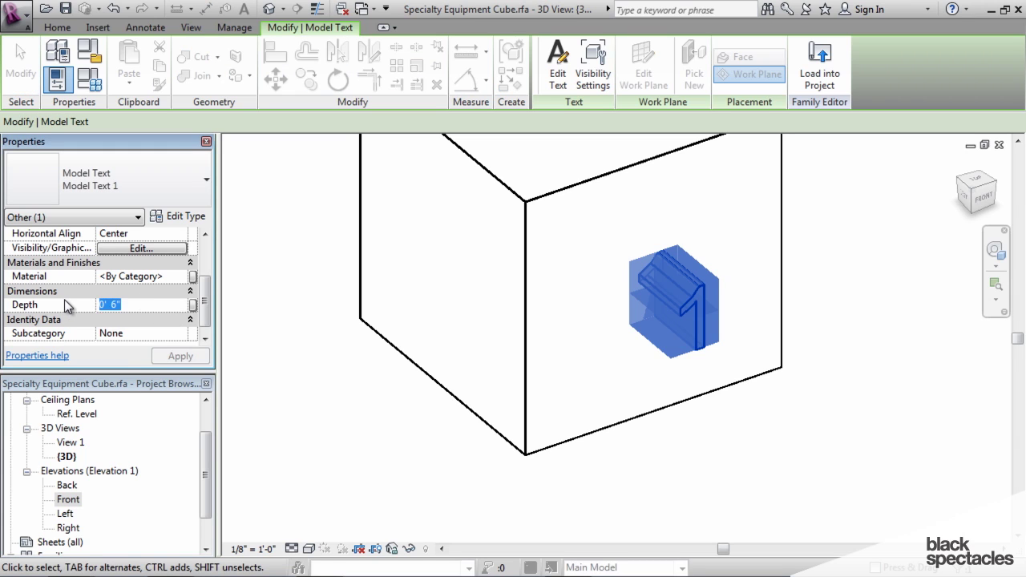
type(".125")
left_click(181, 356)
left_click(841, 437)
- Set the model text's Depth to .125" using an explicit inch mark and apply it
left_click(657, 287)
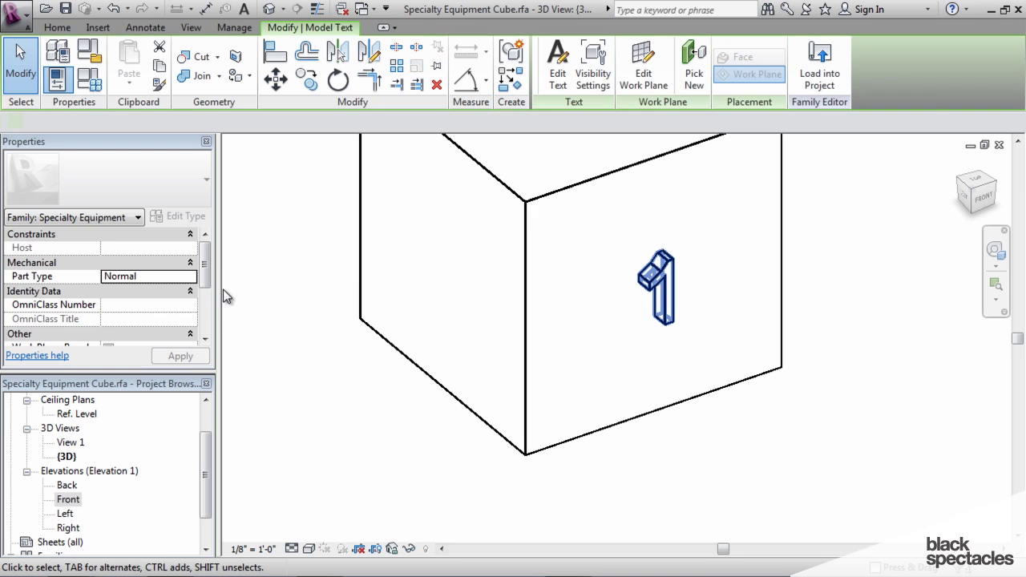
left_click_drag(205, 258, 205, 276)
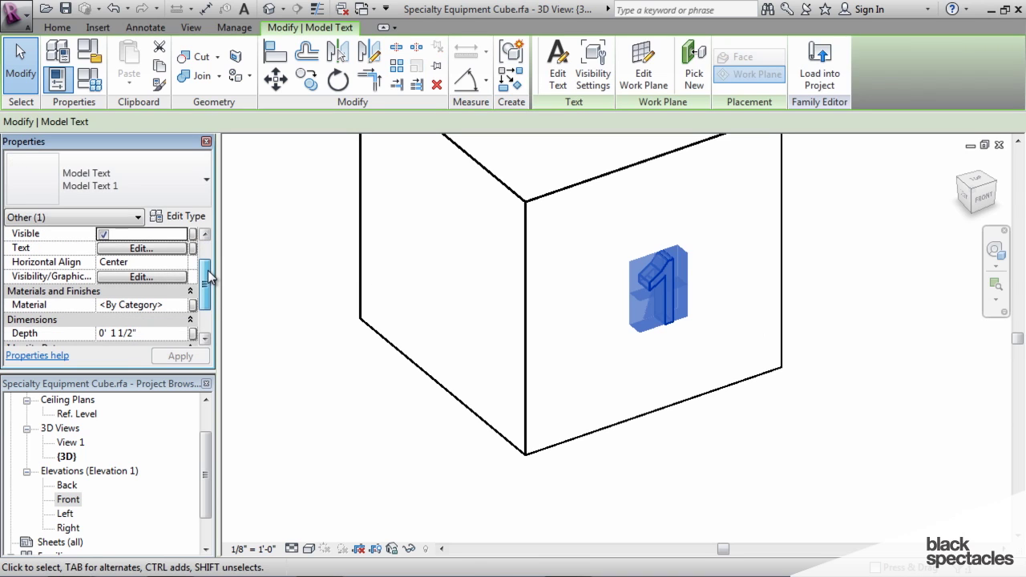
left_click(142, 333)
type(".12")
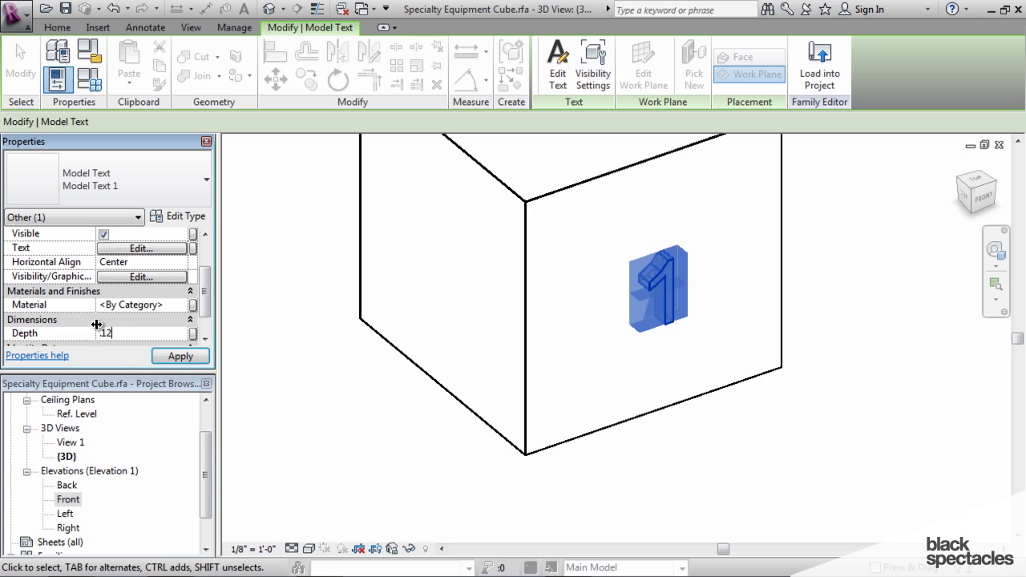
type("5\"")
left_click(180, 356)
left_click(788, 454)
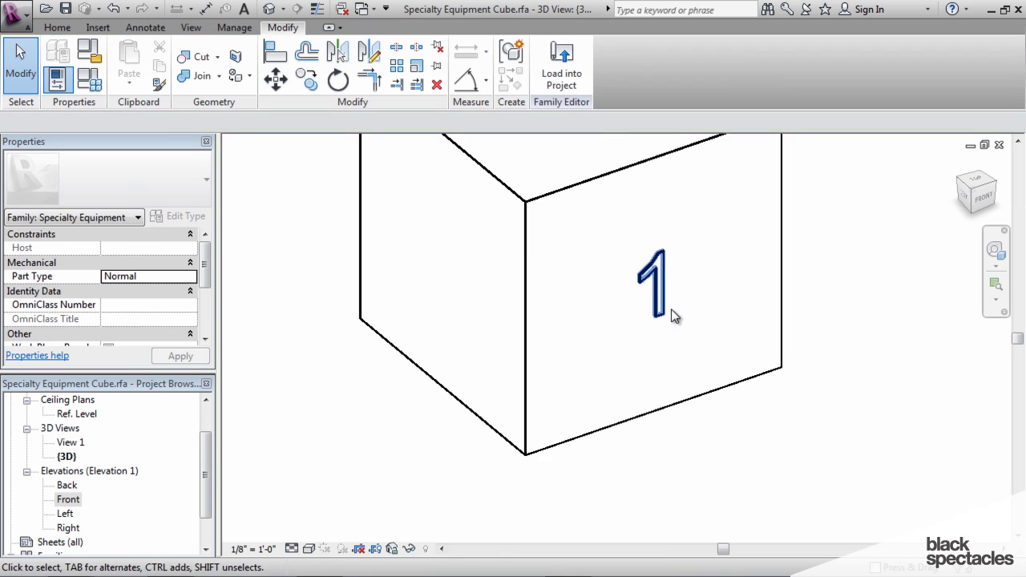
- Examine the model text's type properties for its font, text size and style options, leaving them as they are
middle_click_drag(664, 275, 703, 300, "shift")
scroll(737, 321, "down", 2)
middle_click_drag(769, 339, 632, 313)
left_click(634, 313)
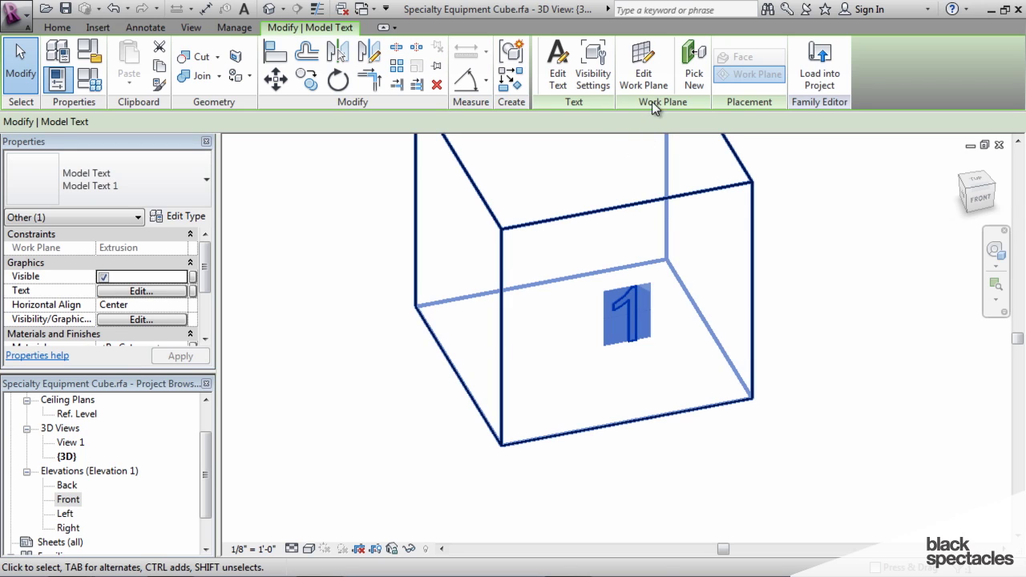
left_click(184, 218)
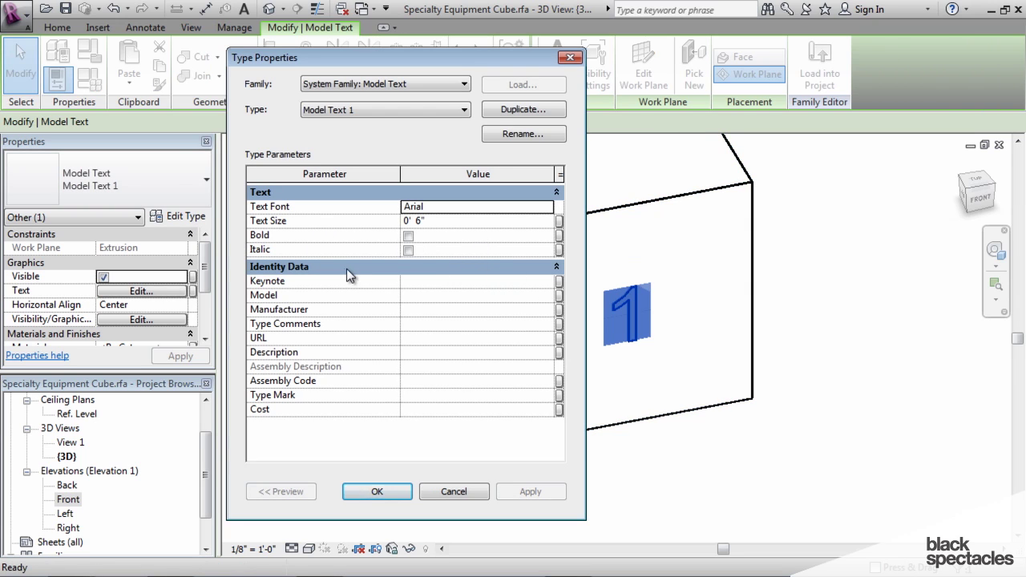
left_click(452, 491)
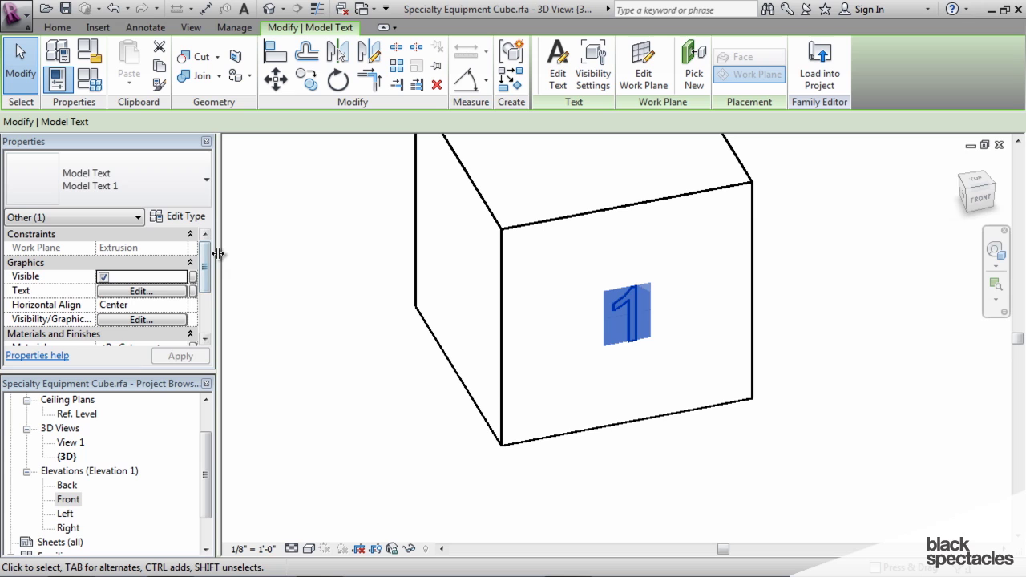
- Create a material named Signage by duplicating the Default material from the model text's Material property
left_click_drag(218, 254, 266, 286)
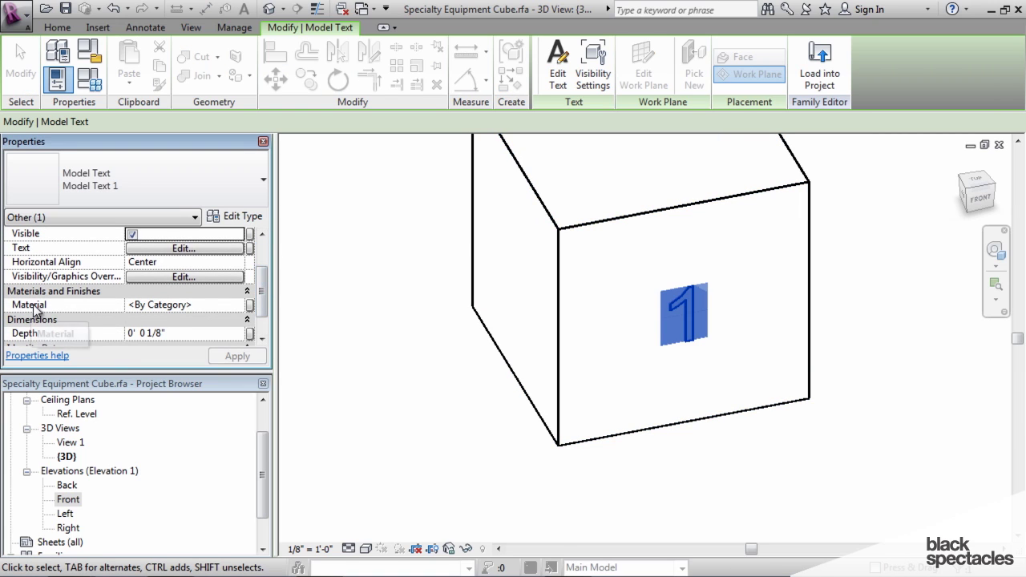
left_click(235, 305)
left_click(237, 305)
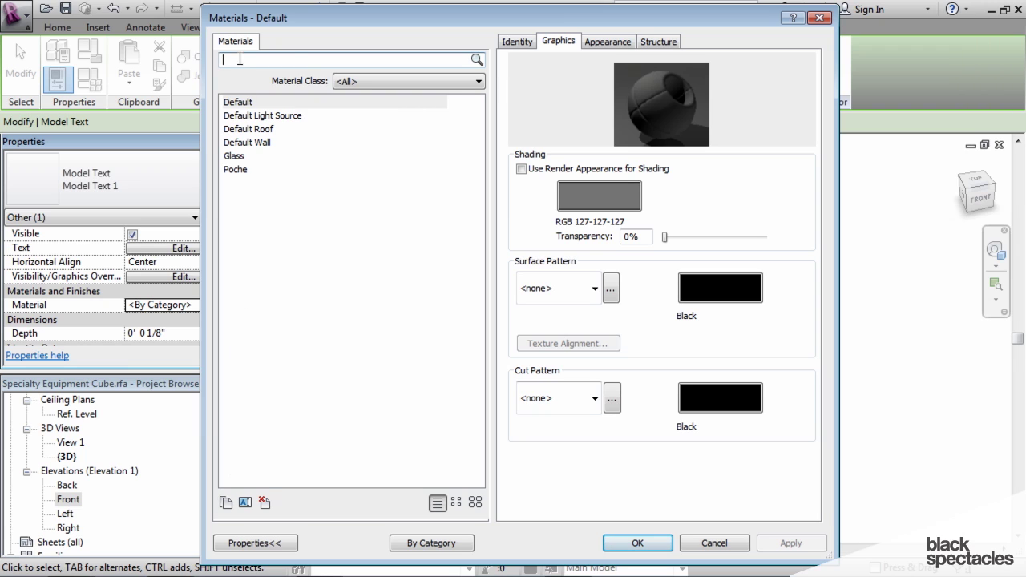
left_click(238, 107)
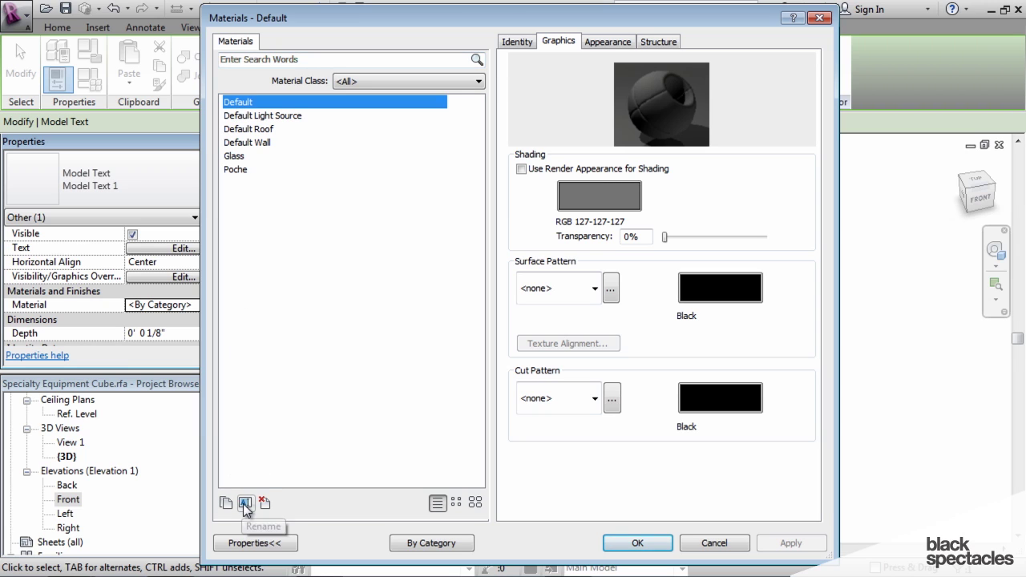
left_click(226, 503)
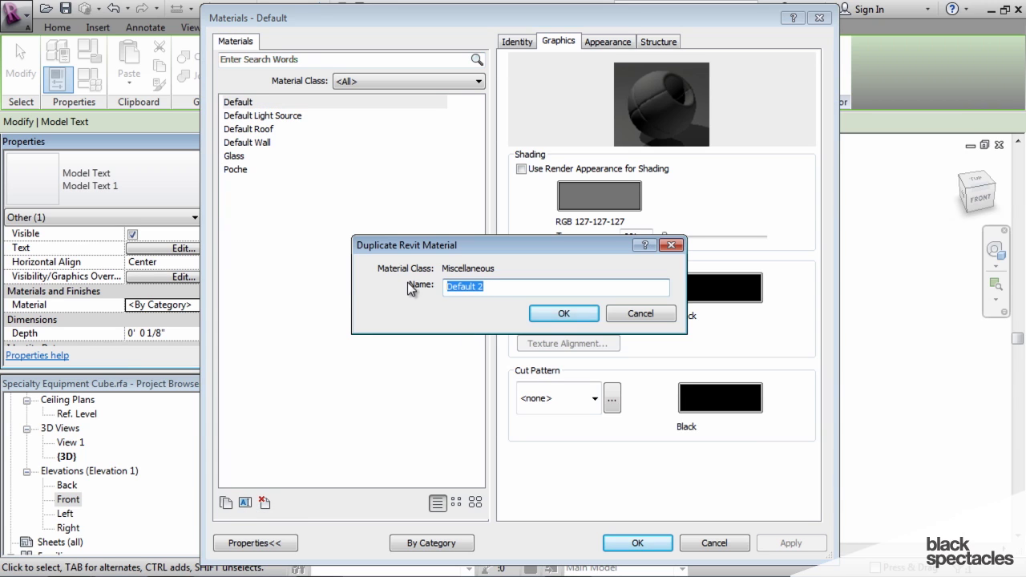
type("Signage")
left_click(546, 316)
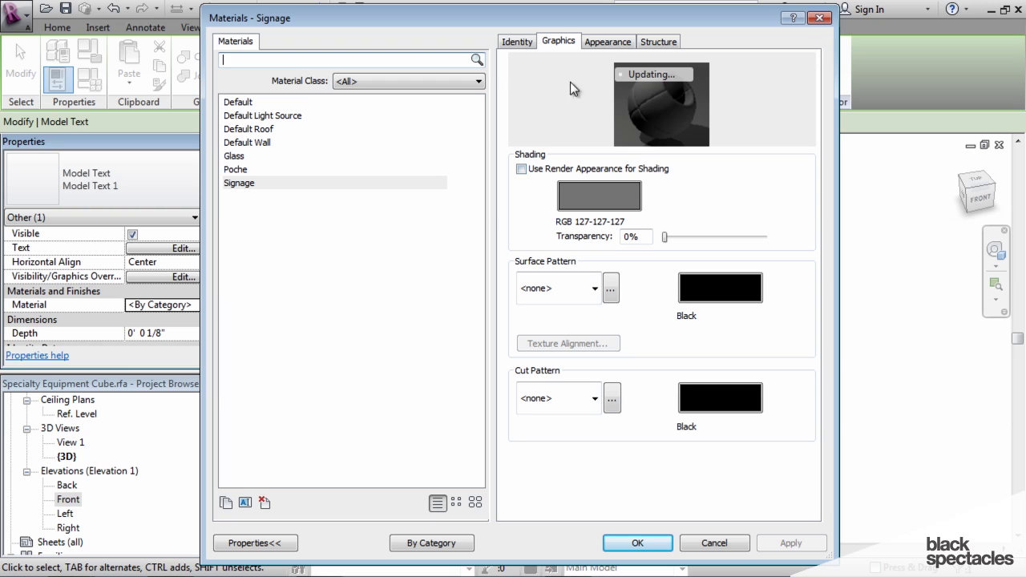
- Set the Signage material's generic appearance color to black
left_click(593, 43)
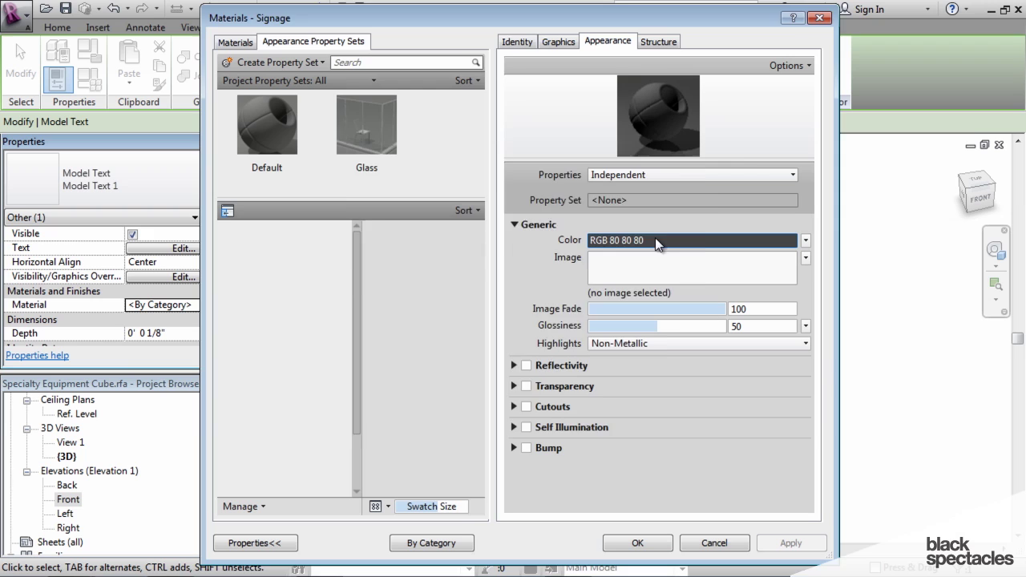
left_click(655, 240)
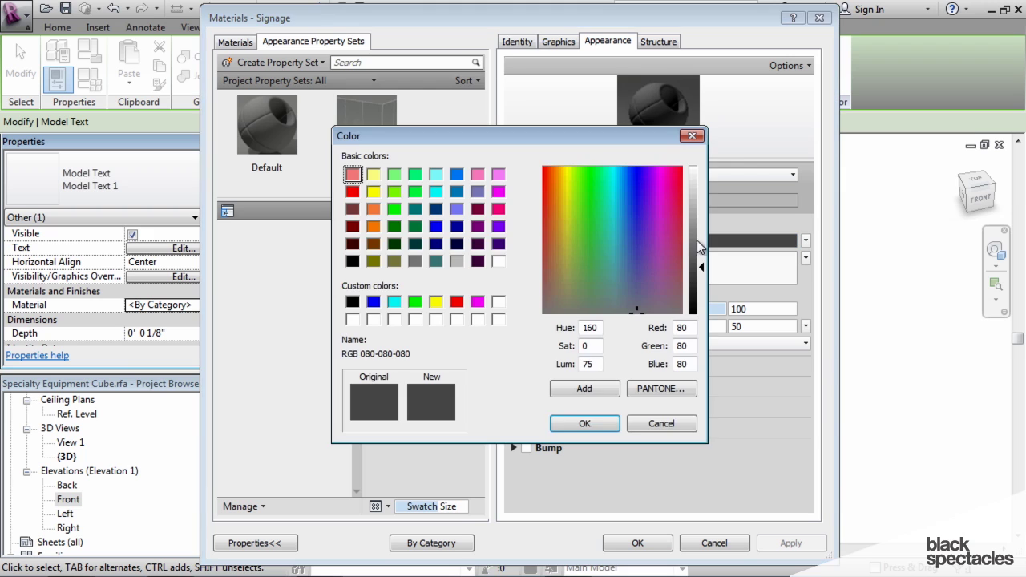
left_click(351, 301)
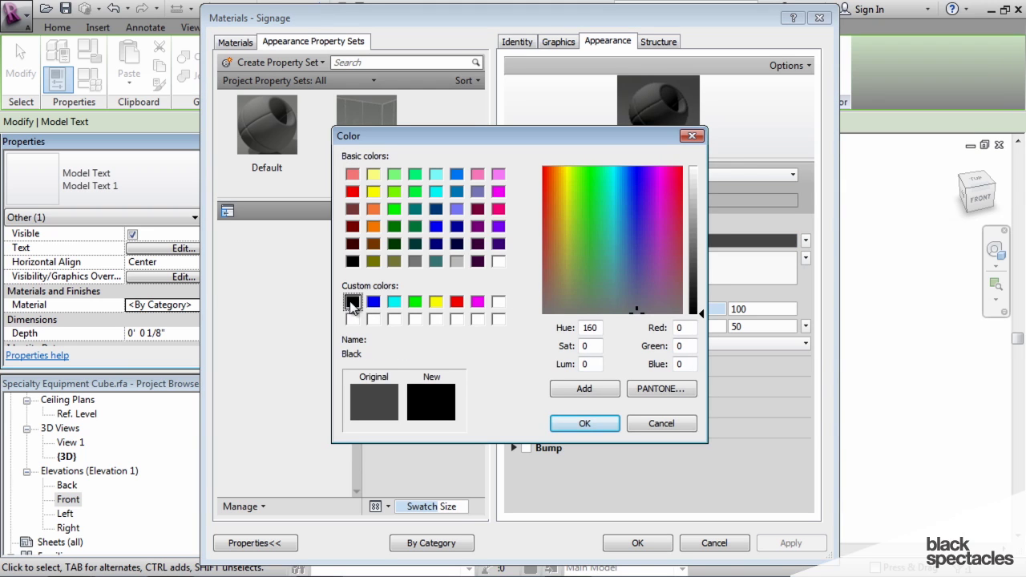
left_click(579, 423)
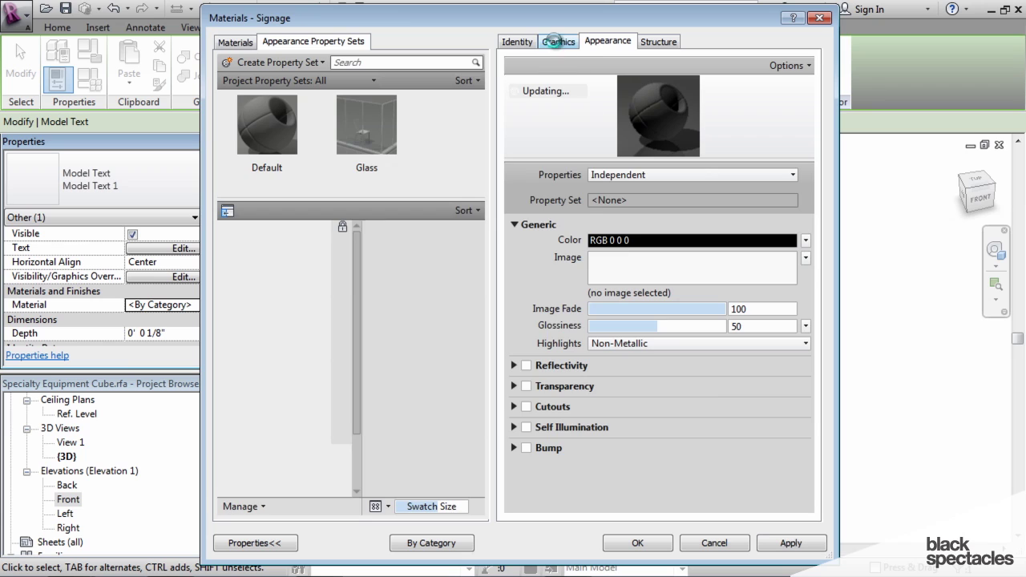
- Enable render appearance for the Signage material's shading, set its surface pattern to Solid fill, and assign the material to the model text
left_click(556, 41)
left_click(521, 169)
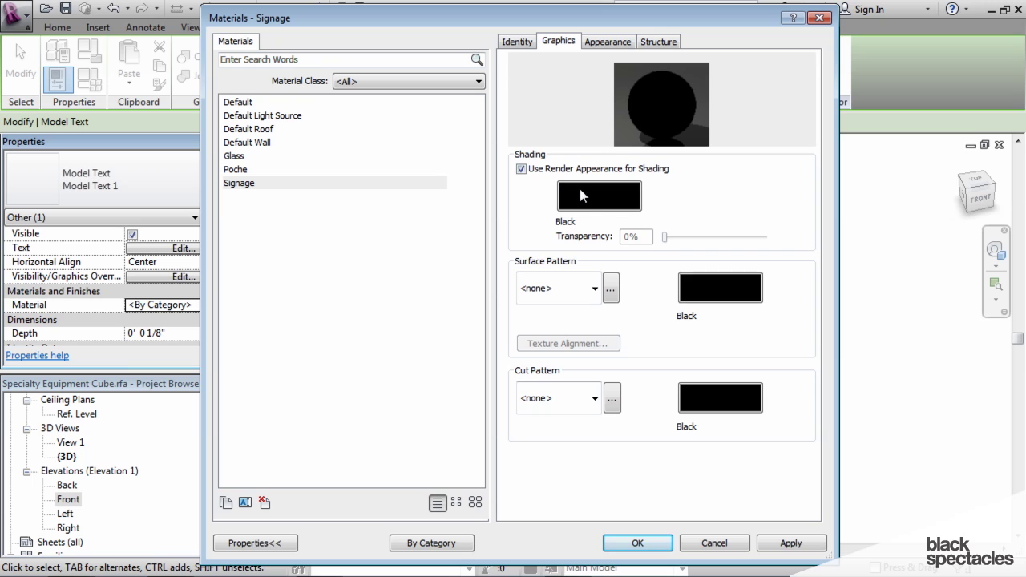
left_click(595, 289)
left_click(646, 489)
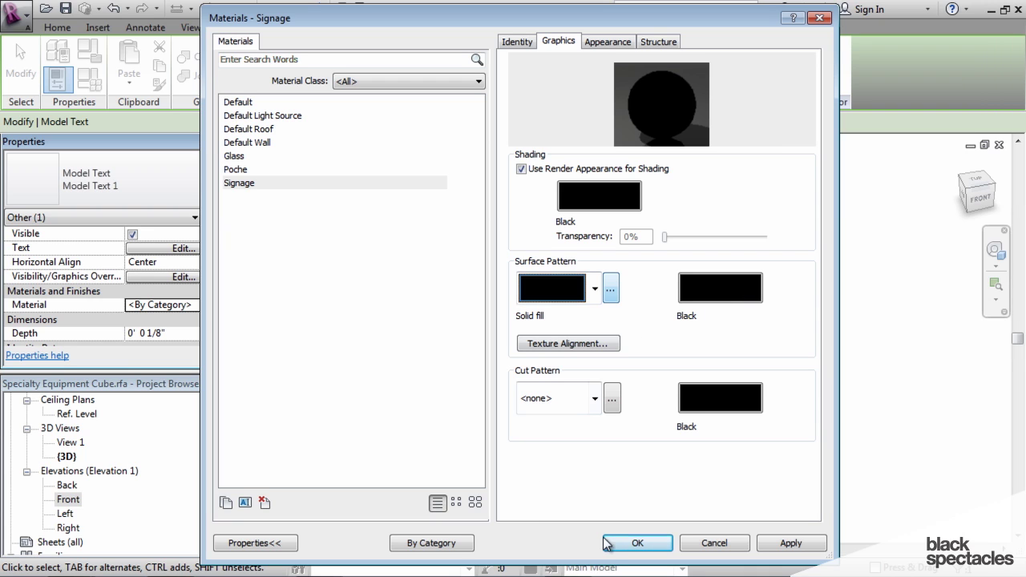
left_click(639, 542)
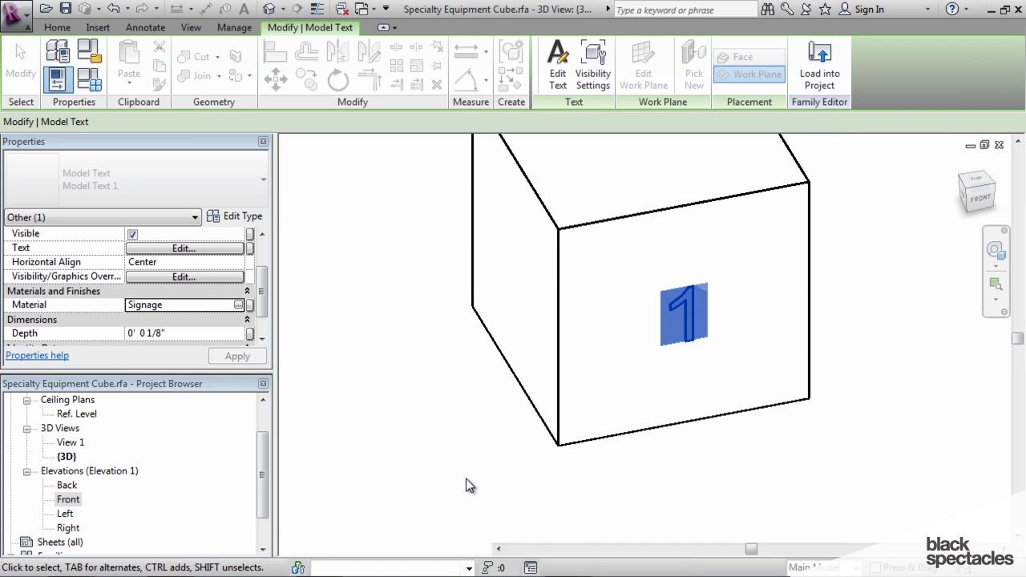
left_click(687, 449)
middle_click_drag(657, 403, 733, 268, "shift")
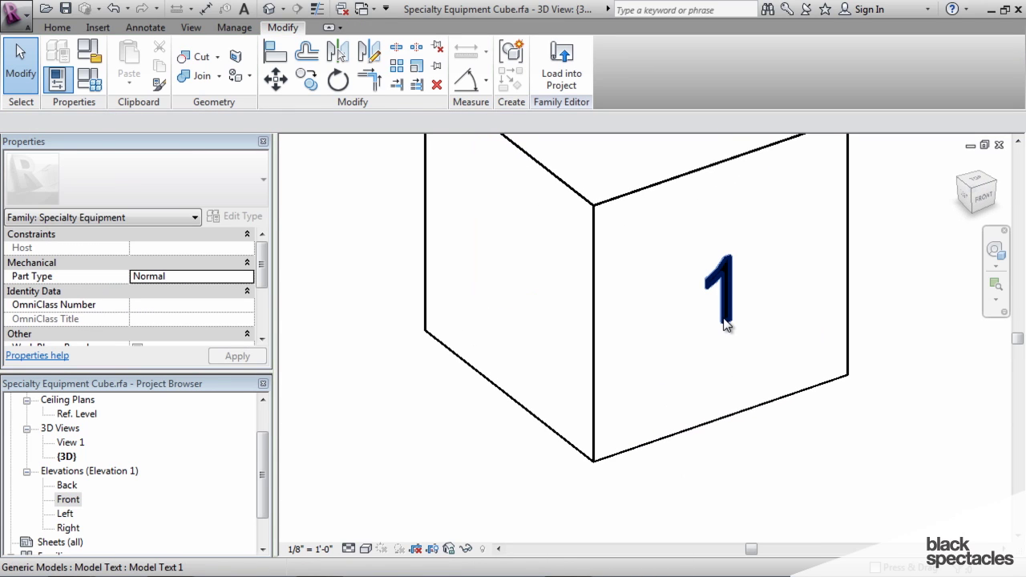